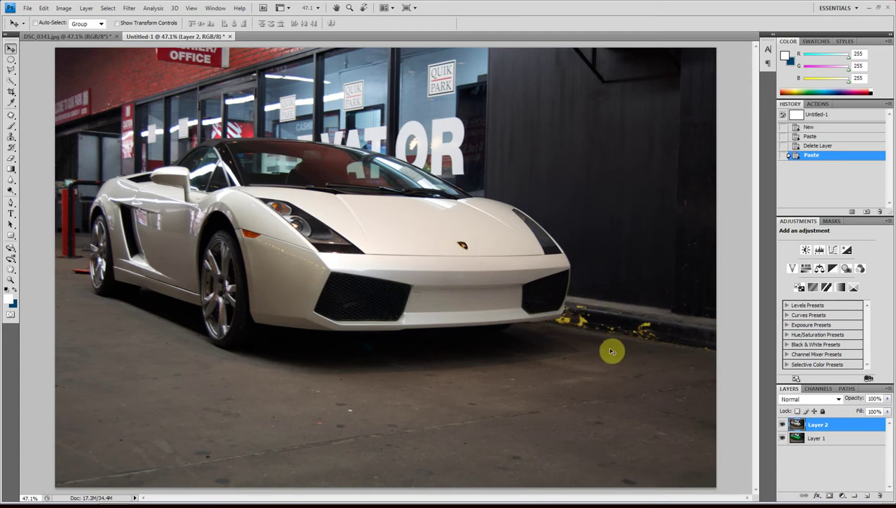
# Toggle Layer 2's visibility to compare the white car against the green-recoloured version
pyautogui.click(782, 426)
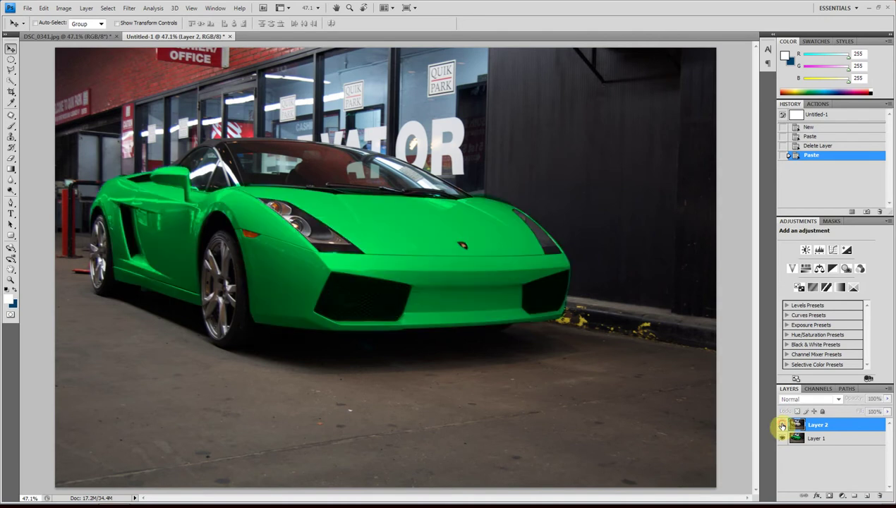
pyautogui.click(782, 426)
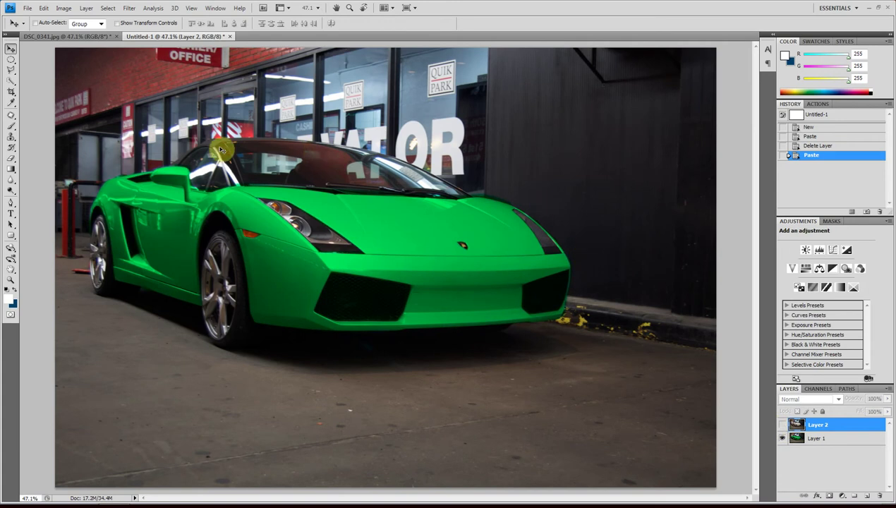
# Switch to DSC_0341.jpg and duplicate its Background layer as Layer 1 with Ctrl+J
pyautogui.click(81, 38)
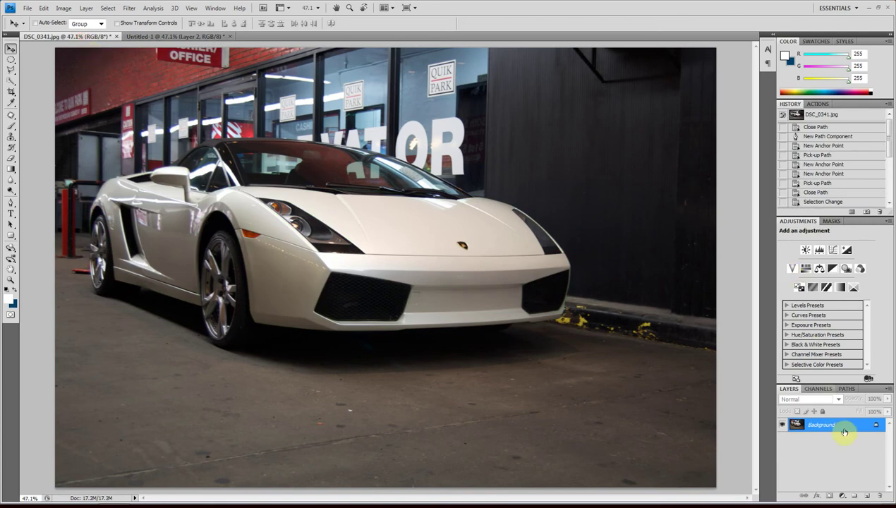
pyautogui.moveTo(841, 432); pyautogui.dragTo(829, 432)
pyautogui.moveTo(830, 427); pyautogui.dragTo(840, 433)
pyautogui.hotkey('ctrl', 'j')
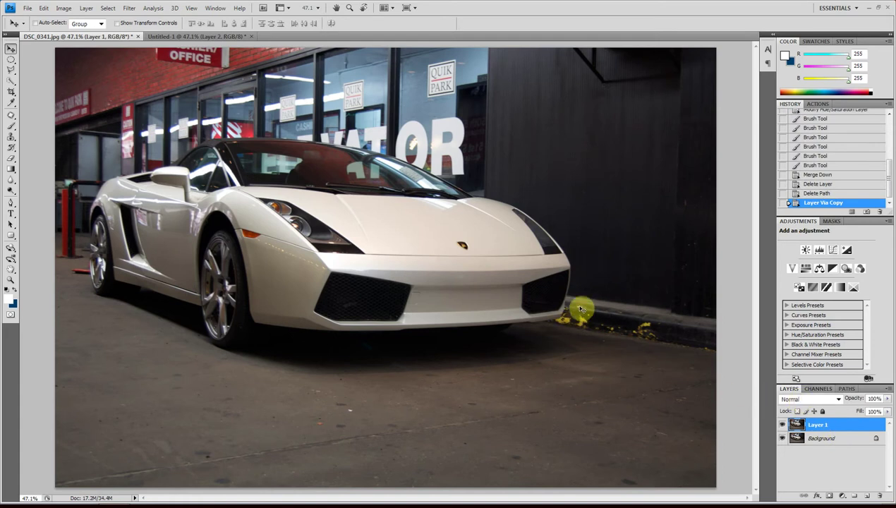
# With the Pen tool, trace from the front wheel along the bumper's bottom edge up to the hood
pyautogui.click(11, 202)
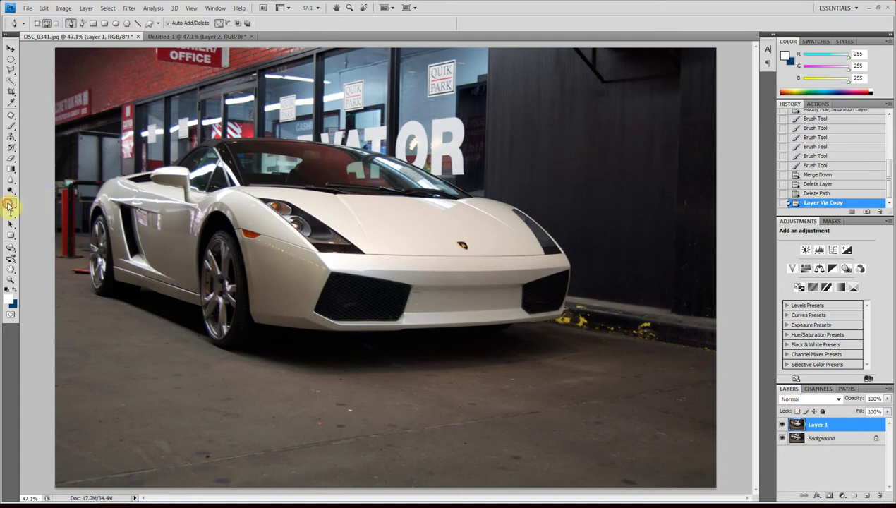
pyautogui.click(253, 325)
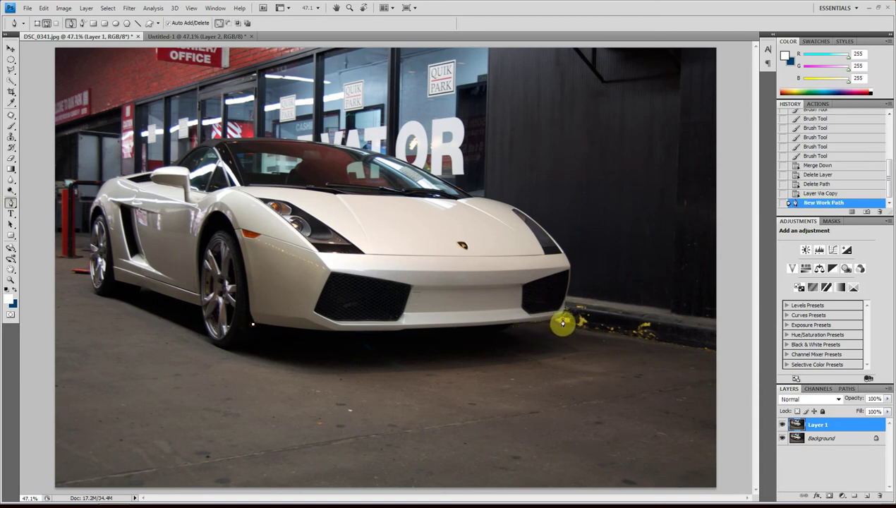
pyautogui.click(561, 321)
pyautogui.moveTo(561, 321); pyautogui.dragTo(723, 291)
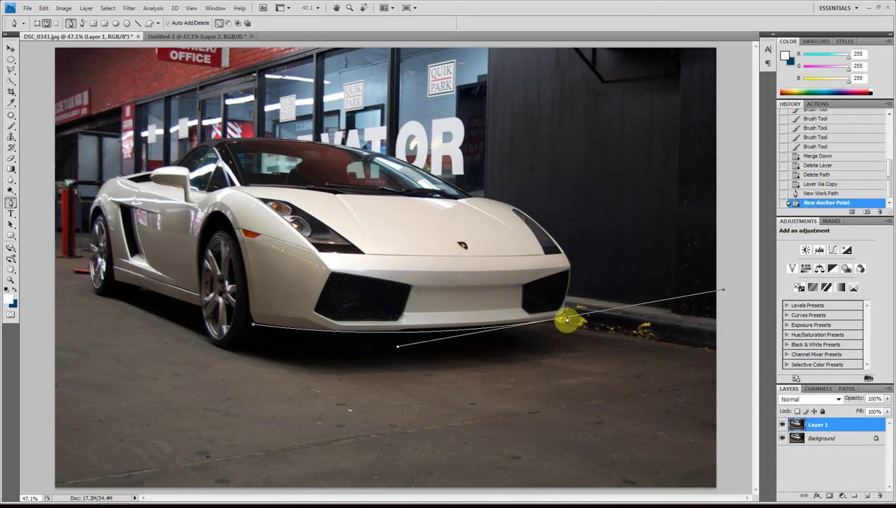
pyautogui.keyDown('alt'); pyautogui.click(565, 321); pyautogui.keyUp('alt')
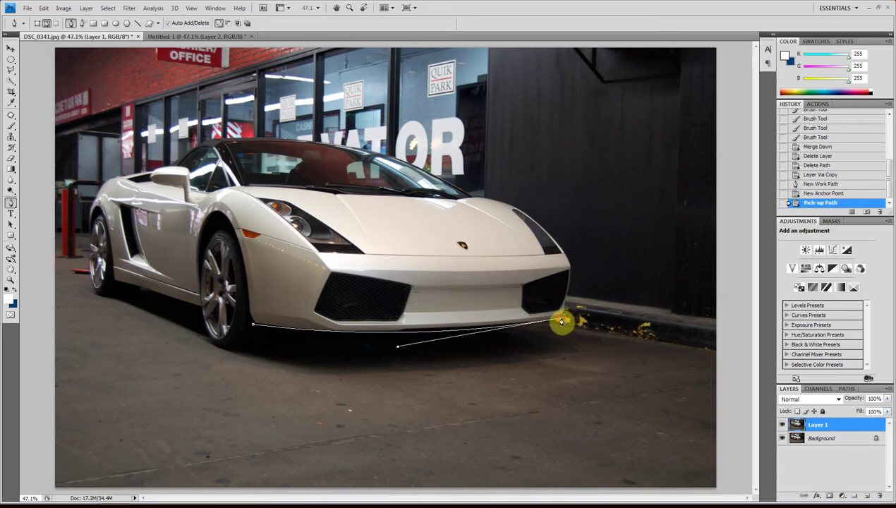
pyautogui.click(571, 268)
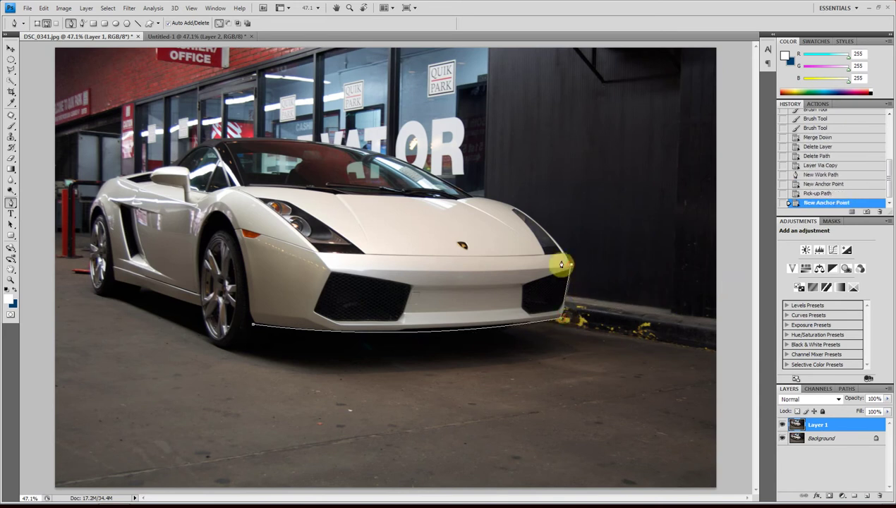
pyautogui.moveTo(477, 202); pyautogui.dragTo(412, 197)
pyautogui.click(477, 202)
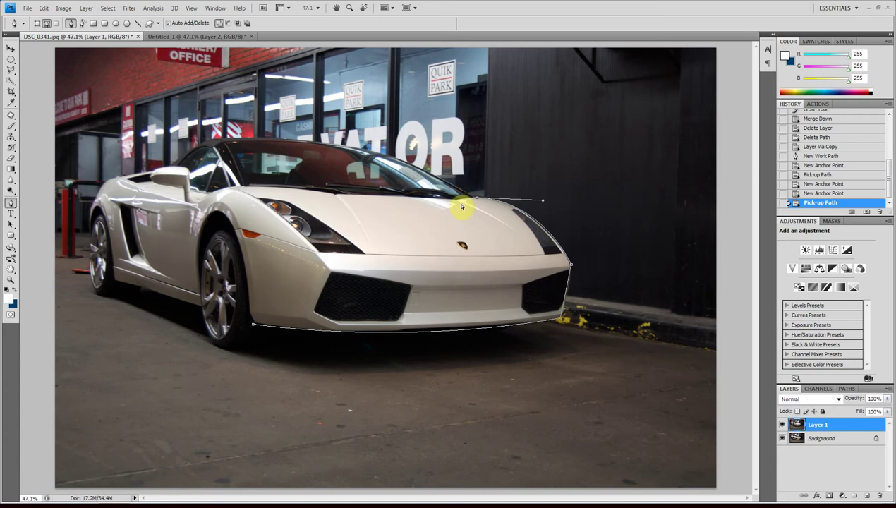
# Zoom in and extend the path along the hood edge beneath the windshield
pyautogui.scroll(1, 462, 206)
pyautogui.scroll(1, 462, 207)
pyautogui.scroll(2, 462, 207)
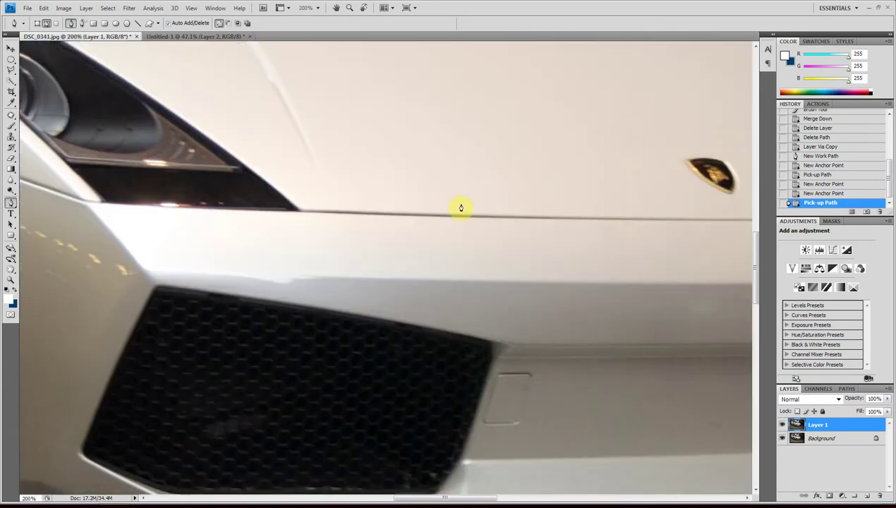
pyautogui.moveTo(410, 168); pyautogui.dragTo(335, 403)
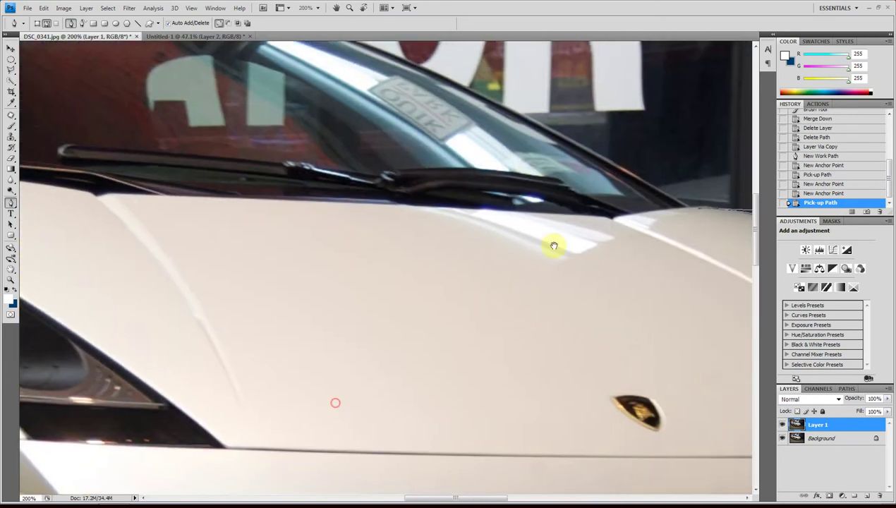
pyautogui.moveTo(554, 245)
pyautogui.mouseDown()
pyautogui.moveTo(512, 280)
pyautogui.moveTo(331, 300)
pyautogui.mouseUp()
pyautogui.moveTo(458, 294)
pyautogui.mouseDown()
pyautogui.moveTo(420, 280)
pyautogui.moveTo(491, 285)
pyautogui.mouseUp()
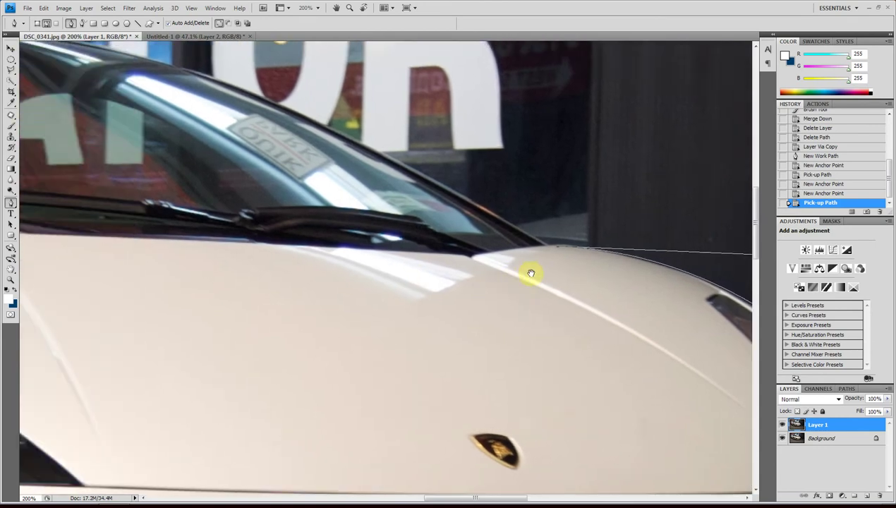
pyautogui.click(475, 259)
pyautogui.moveTo(220, 280); pyautogui.dragTo(586, 300)
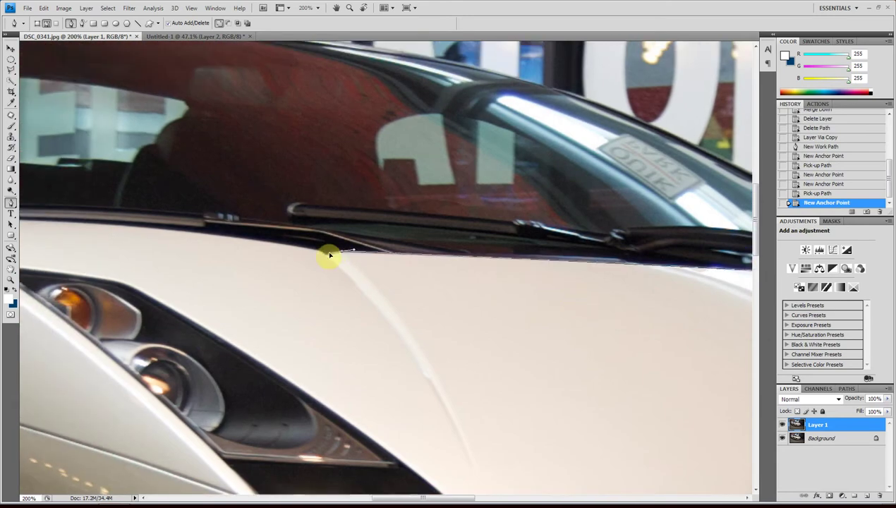
pyautogui.click(332, 254)
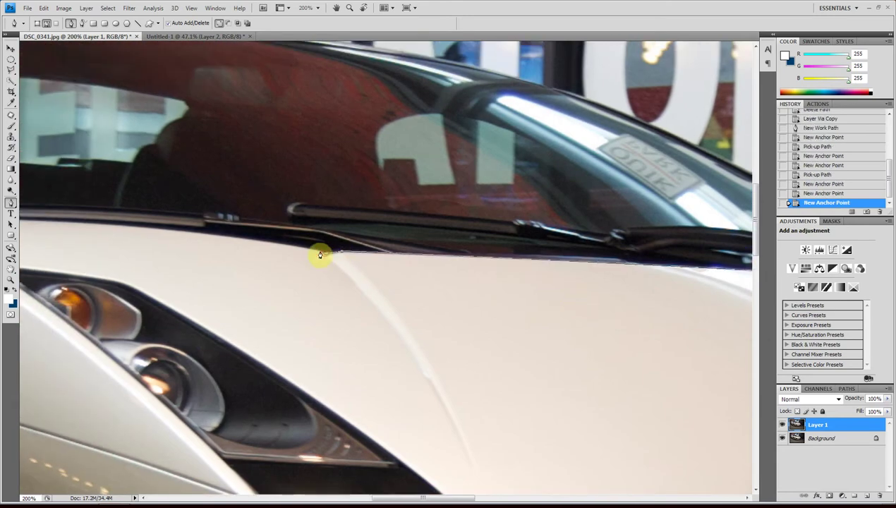
pyautogui.click(319, 252)
pyautogui.moveTo(264, 248); pyautogui.dragTo(566, 264)
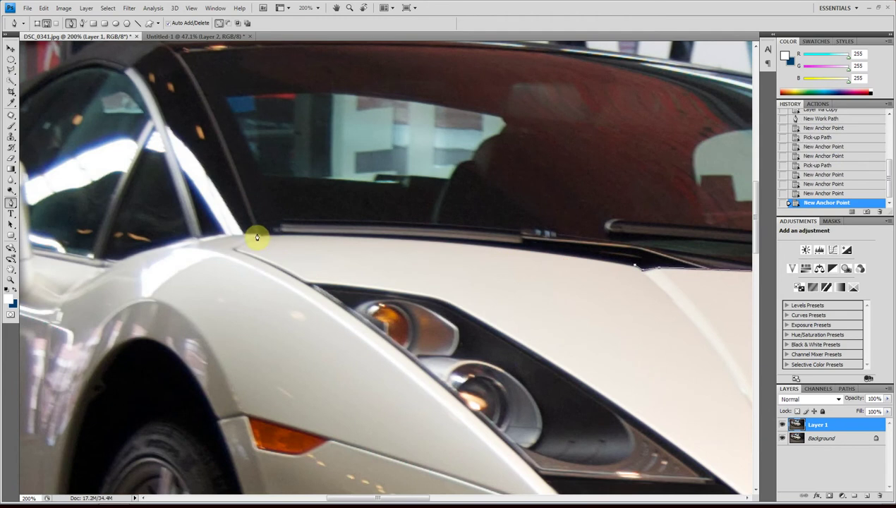
pyautogui.moveTo(262, 234)
pyautogui.mouseDown()
pyautogui.moveTo(170, 254)
pyautogui.moveTo(174, 245)
pyautogui.mouseUp()
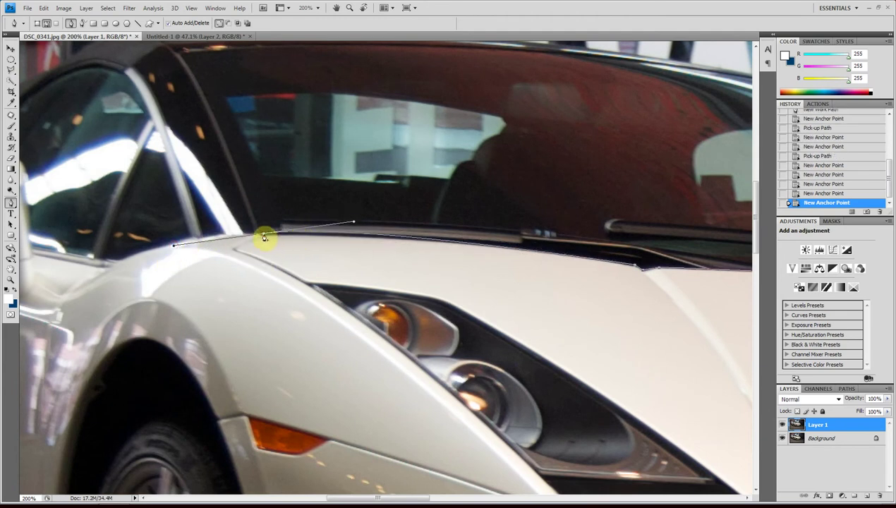
pyautogui.keyDown('alt'); pyautogui.click(264, 237); pyautogui.keyUp('alt')
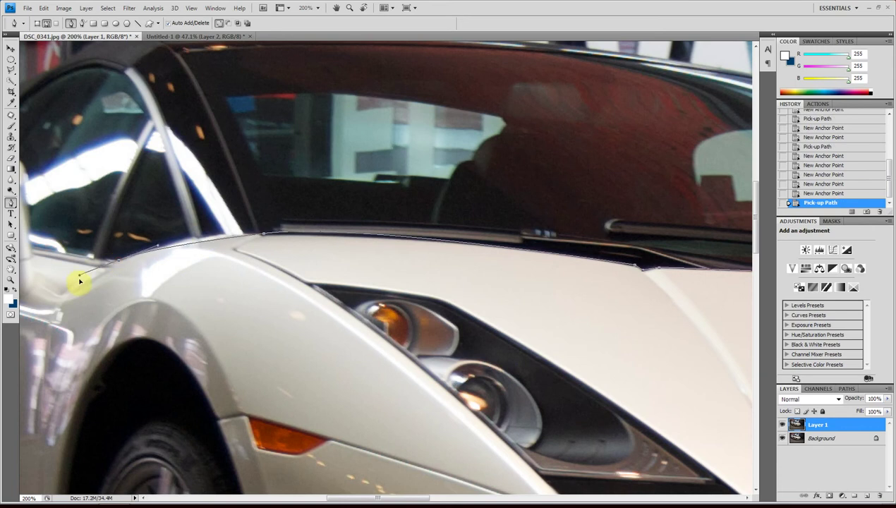
# Continue the path over the front fender, window base and side mirror onto the car's flank
pyautogui.moveTo(117, 259)
pyautogui.mouseDown()
pyautogui.moveTo(76, 283)
pyautogui.moveTo(131, 274)
pyautogui.moveTo(449, 280)
pyautogui.mouseUp()
pyautogui.keyDown('alt'); pyautogui.click(120, 259); pyautogui.keyUp('alt')
pyautogui.click(360, 256)
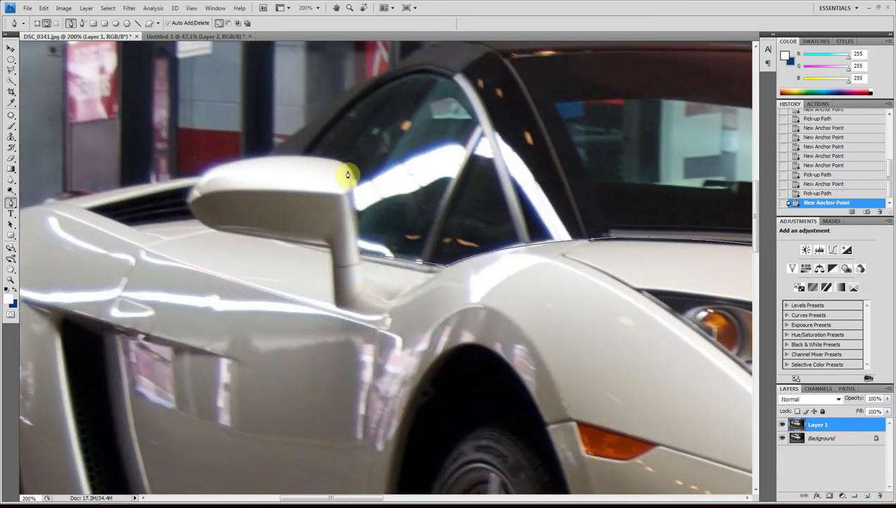
pyautogui.click(351, 166)
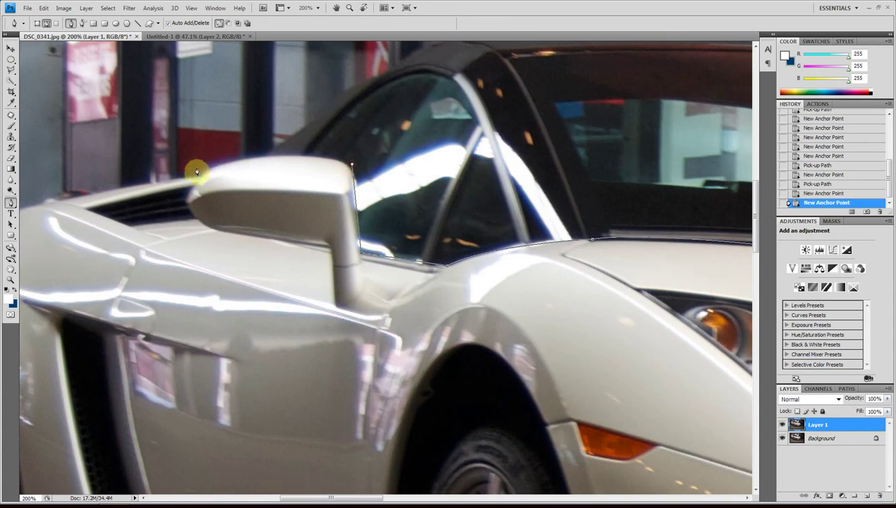
pyautogui.moveTo(205, 174); pyautogui.dragTo(152, 208)
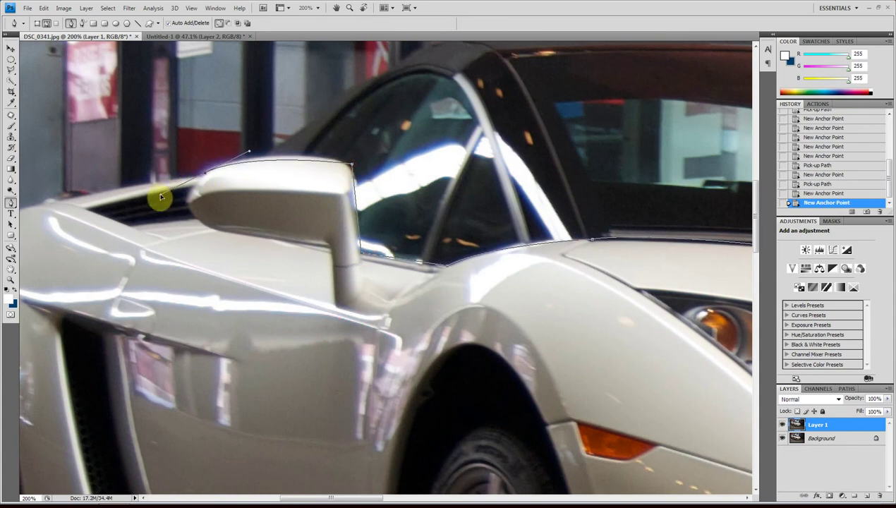
pyautogui.keyDown('alt'); pyautogui.click(204, 173); pyautogui.keyUp('alt')
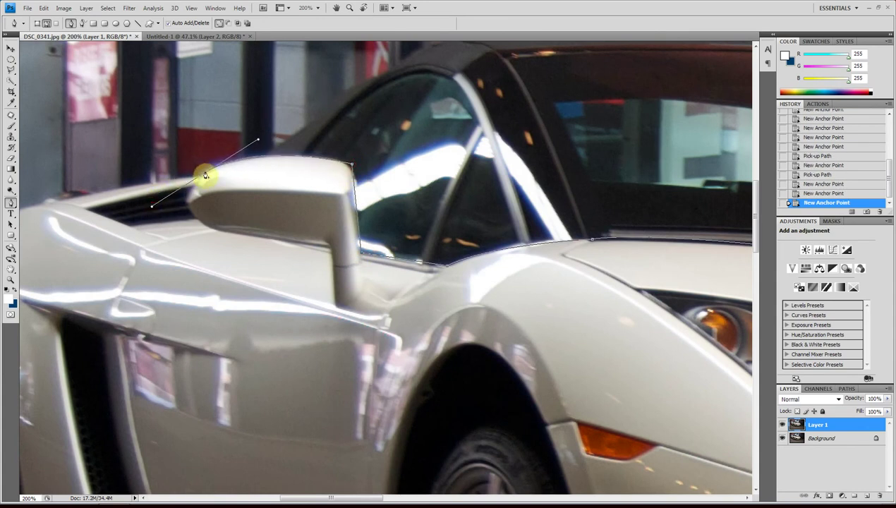
pyautogui.click(68, 200)
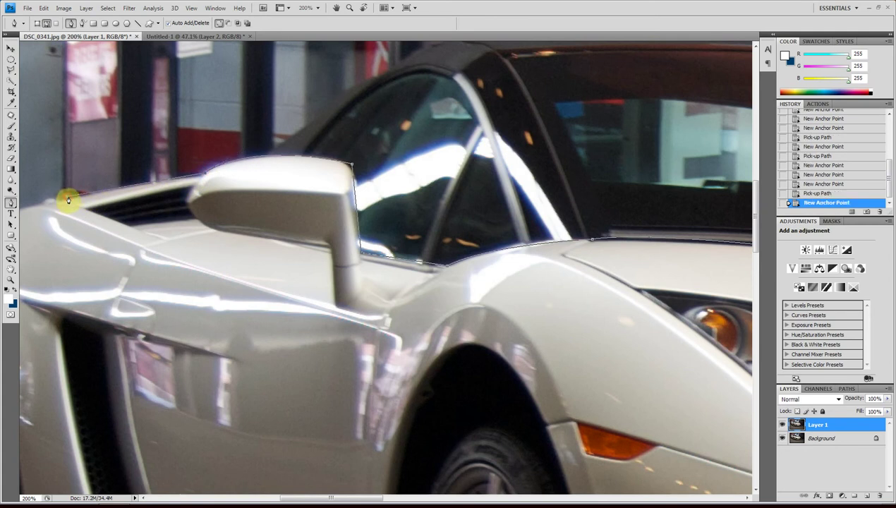
pyautogui.hotkey('ctrl', '-')
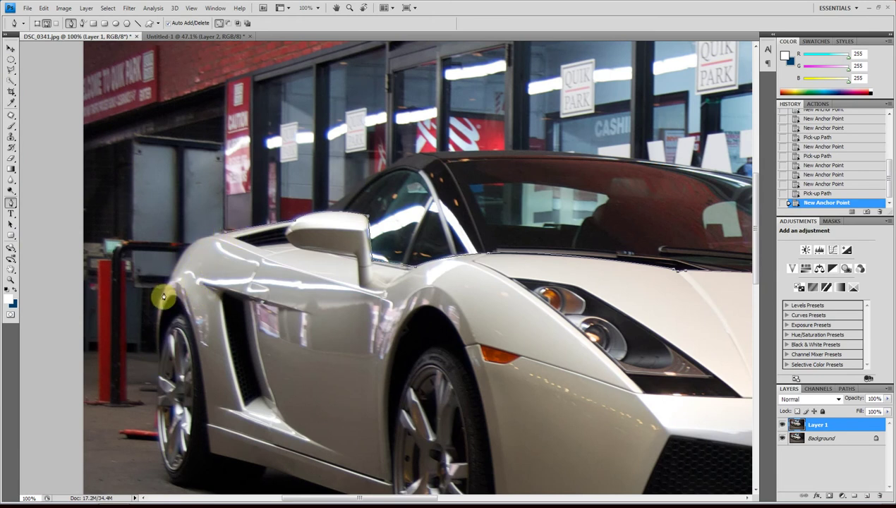
# Extend the path around the wheel arch down to the car's lower body edge
pyautogui.click(160, 360)
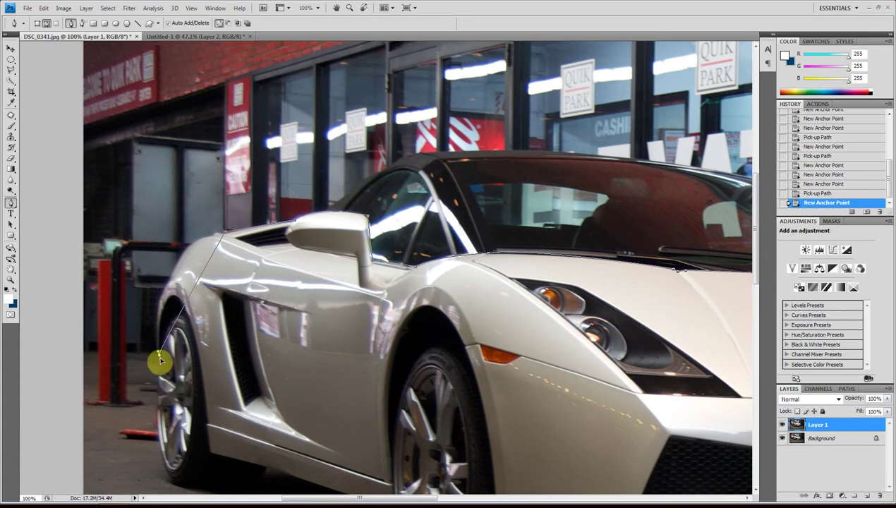
pyautogui.moveTo(160, 360); pyautogui.dragTo(172, 482)
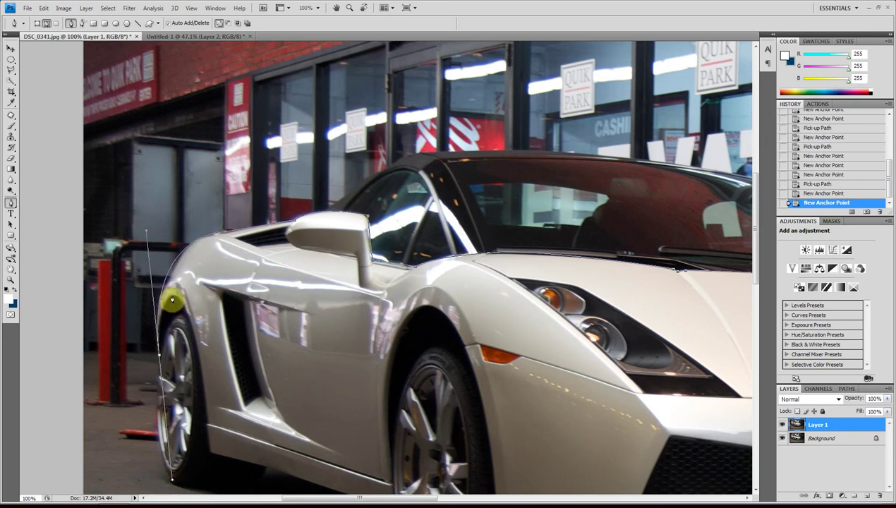
pyautogui.moveTo(173, 300); pyautogui.dragTo(183, 330)
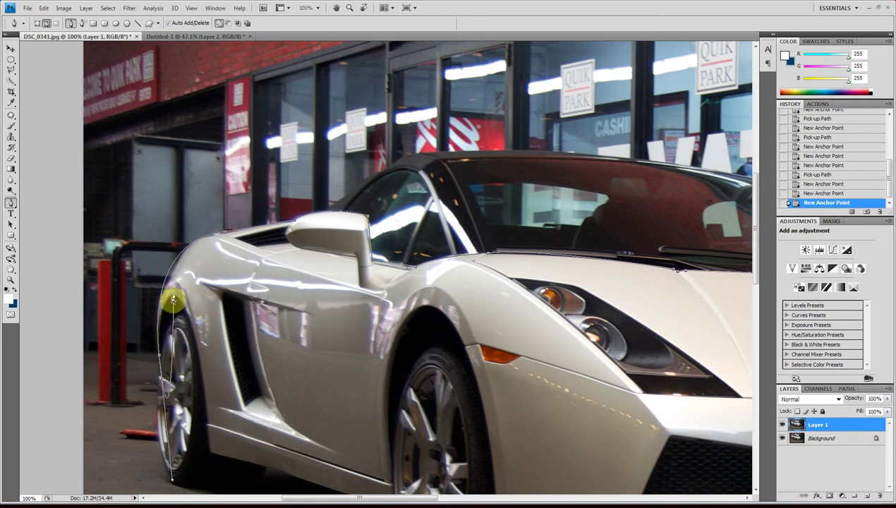
pyautogui.hotkey('ctrl', 'z')
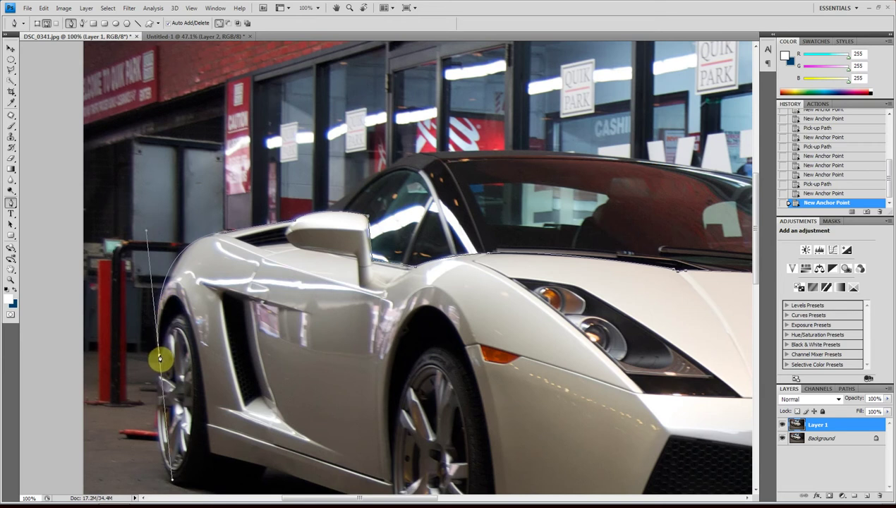
pyautogui.click(160, 357)
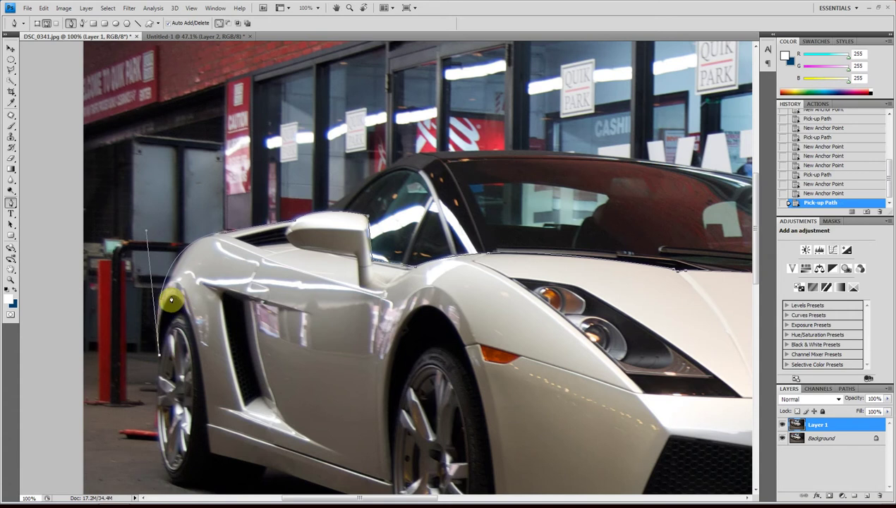
pyautogui.click(171, 298)
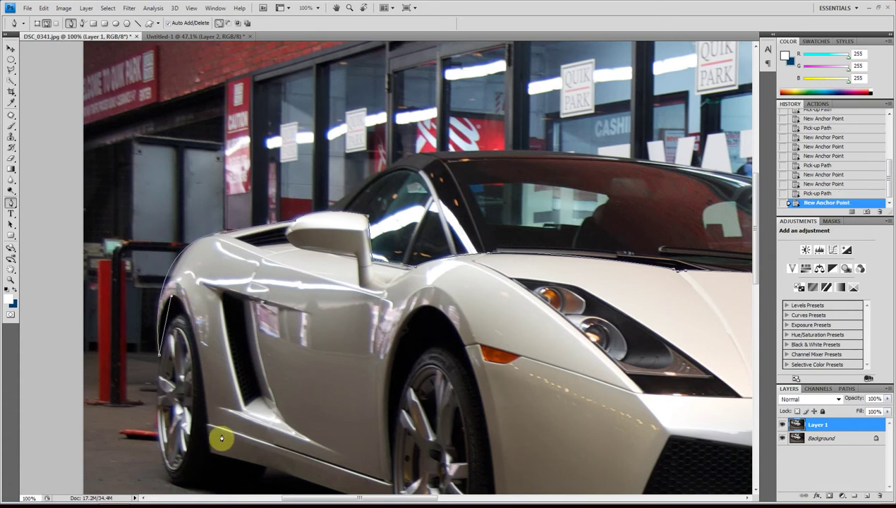
pyautogui.moveTo(209, 452)
pyautogui.mouseDown()
pyautogui.moveTo(210, 499)
pyautogui.moveTo(220, 492)
pyautogui.mouseUp()
pyautogui.click(210, 328)
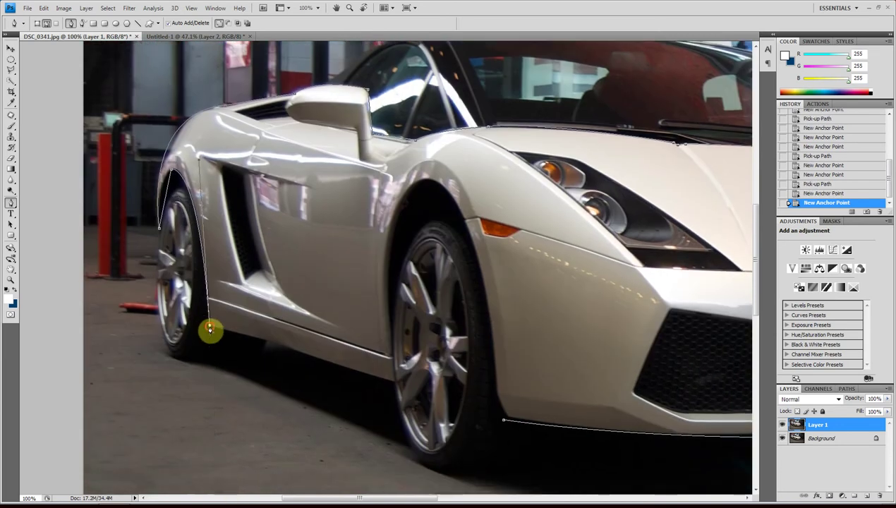
# Run the path along the sill and front wheel arch to the bumper, closing it at the start
pyautogui.click(395, 384)
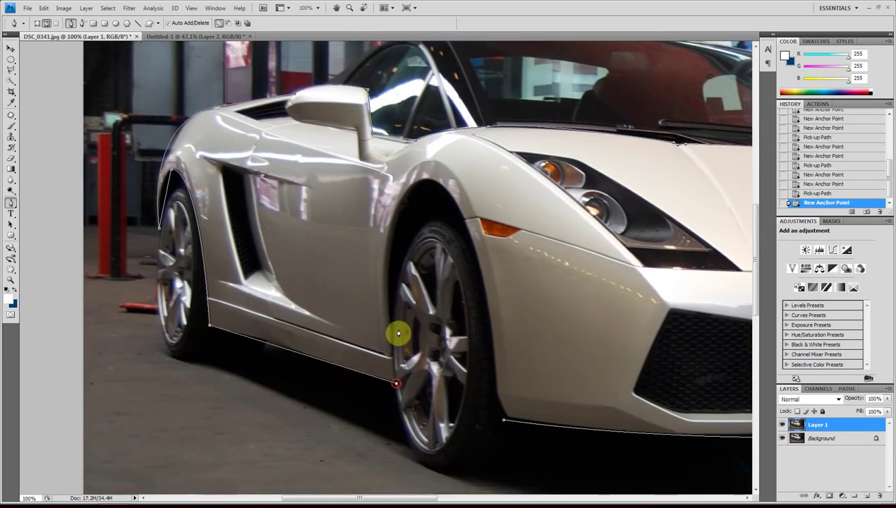
pyautogui.moveTo(427, 184); pyautogui.dragTo(489, 169)
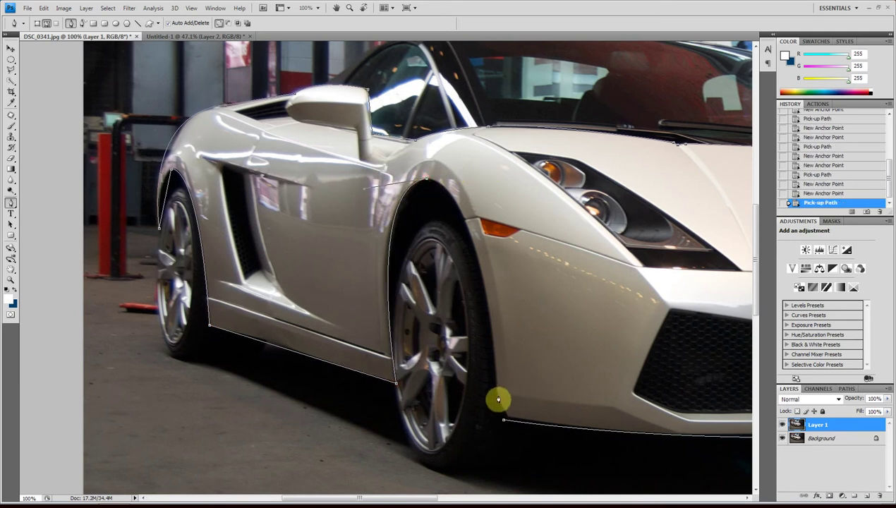
pyautogui.moveTo(498, 396)
pyautogui.mouseDown()
pyautogui.moveTo(530, 496)
pyautogui.moveTo(511, 499)
pyautogui.mouseUp()
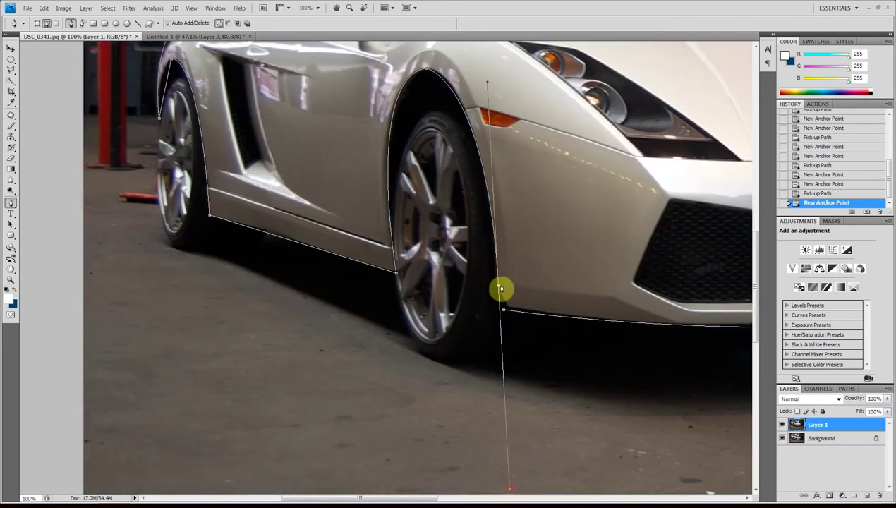
pyautogui.keyDown('alt'); pyautogui.click(499, 287); pyautogui.keyUp('alt')
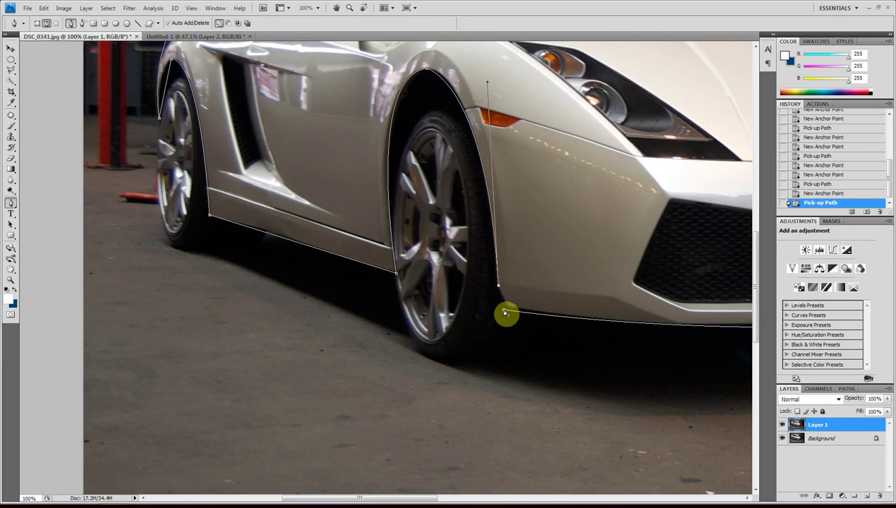
pyautogui.click(503, 312)
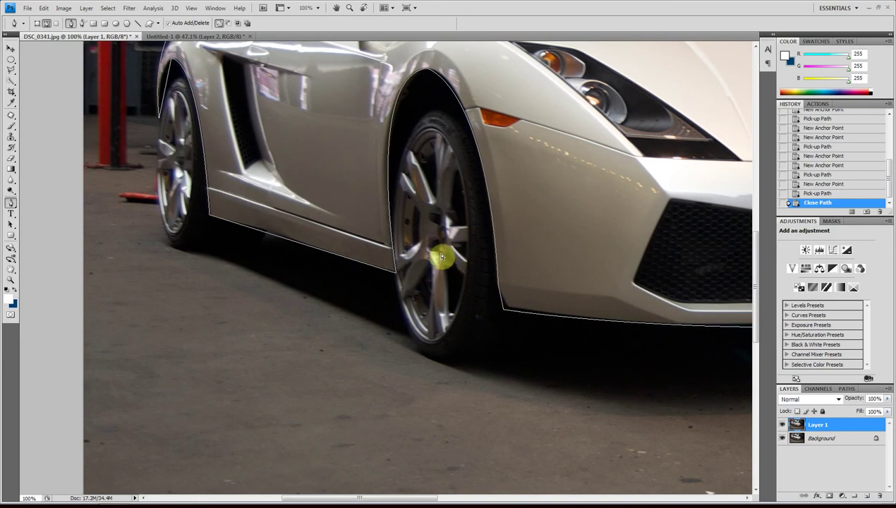
pyautogui.hotkey('ctrl', '-')
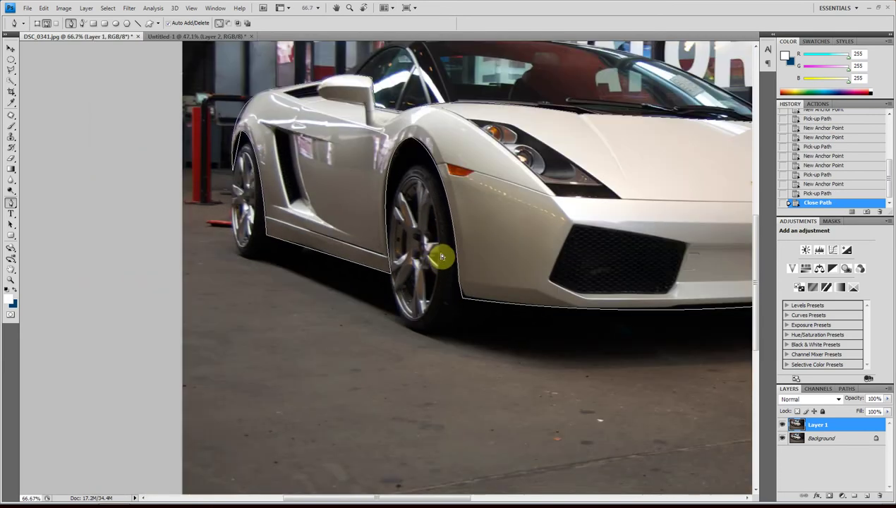
# Set the Pen to Subtract from path area and trace a closed cut-out around the near headlight
pyautogui.hotkey('ctrl', '0')
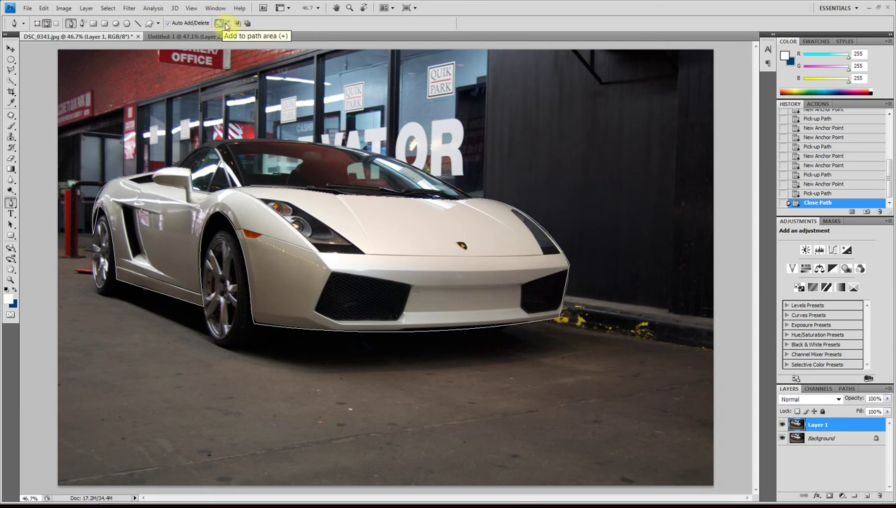
pyautogui.click(230, 24)
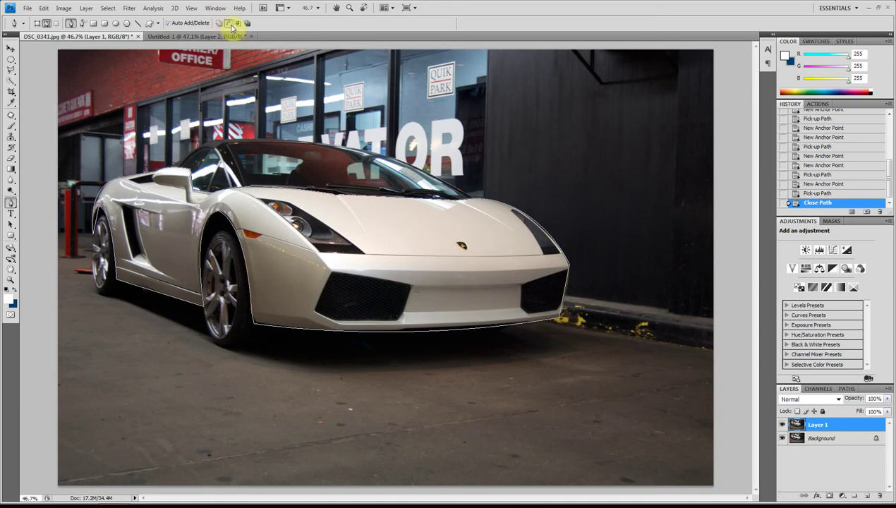
pyautogui.click(319, 256)
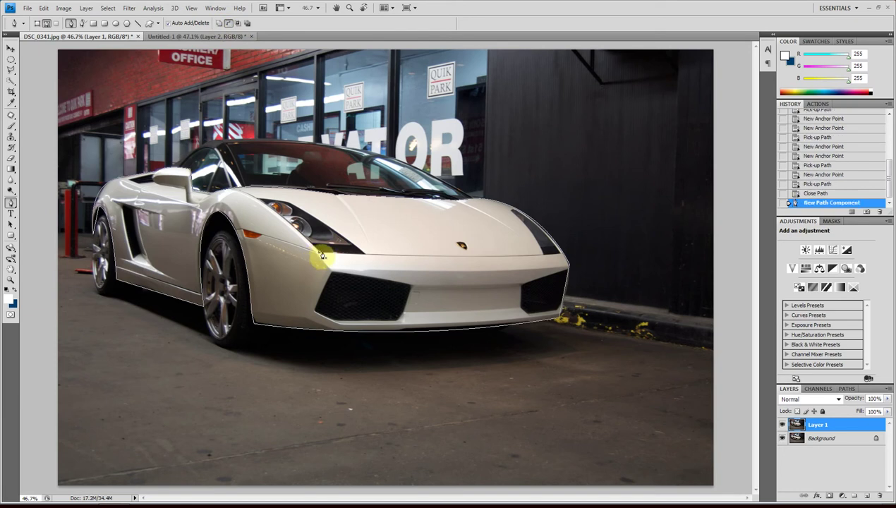
pyautogui.click(366, 255)
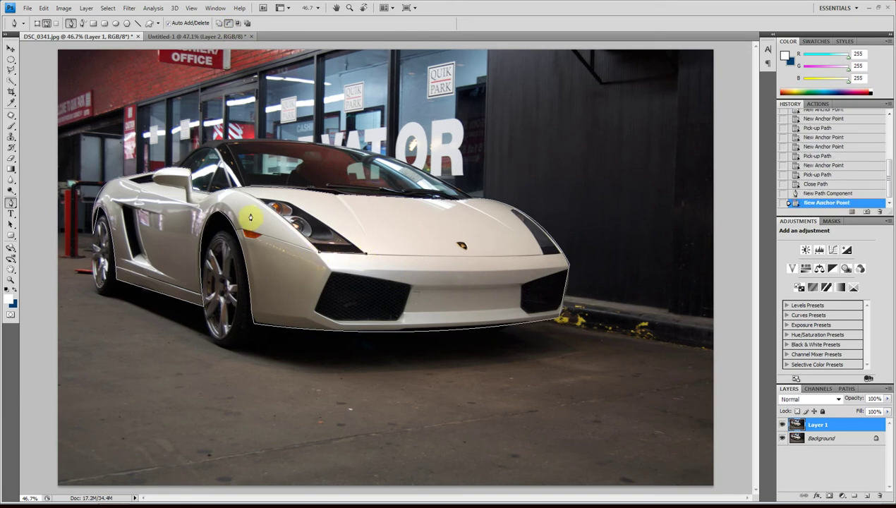
pyautogui.click(287, 205)
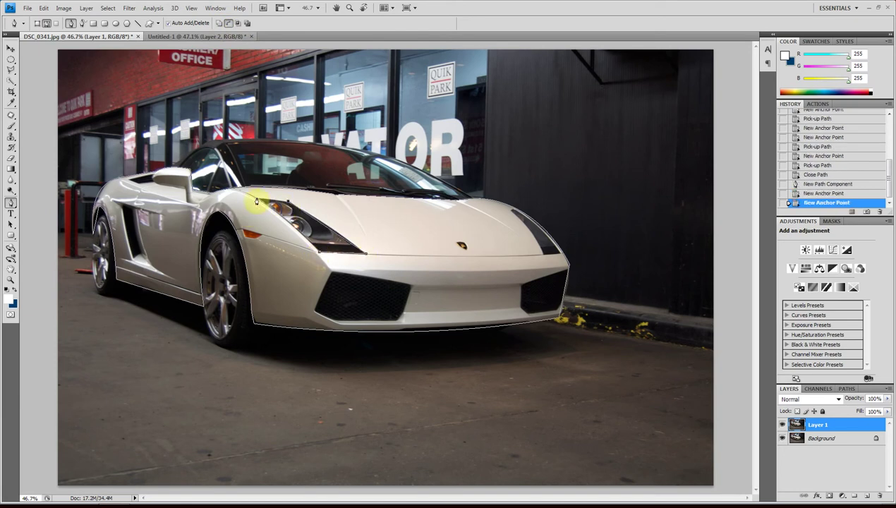
pyautogui.click(257, 202)
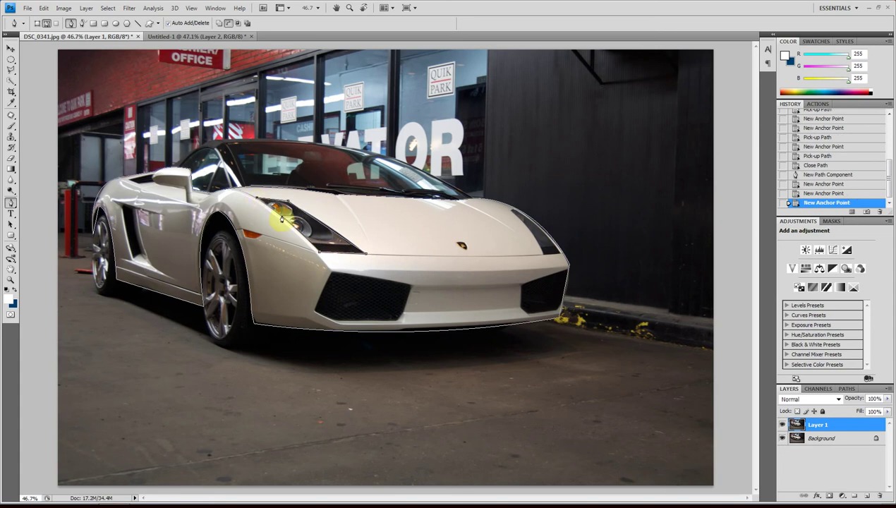
pyautogui.click(320, 256)
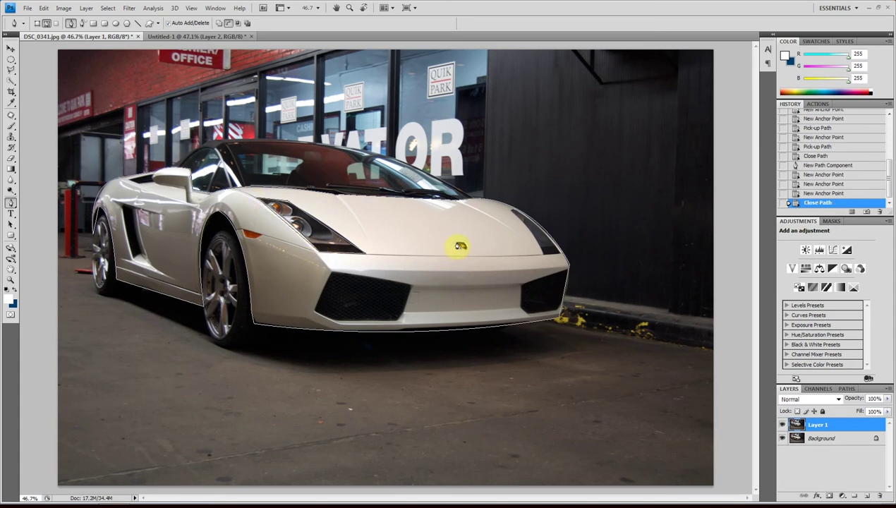
# Add a small closed subtracted path around the front badge
pyautogui.click(459, 244)
pyautogui.click(454, 248)
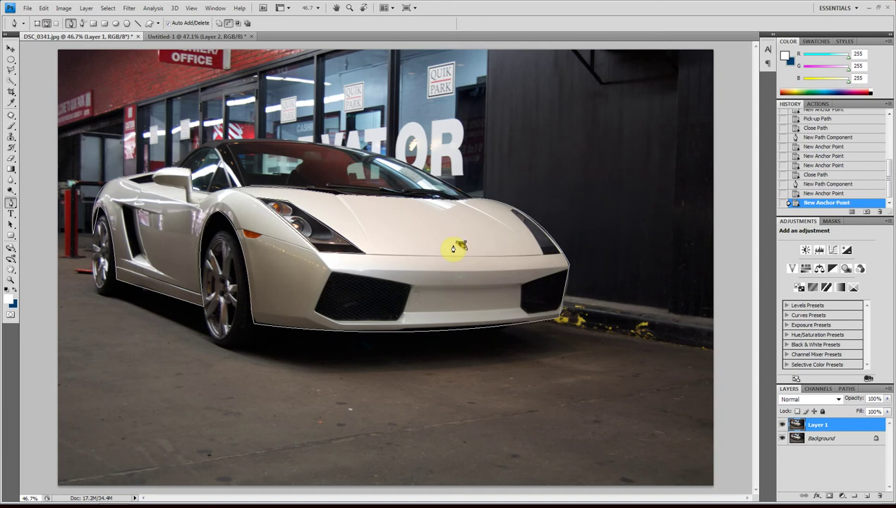
pyautogui.click(460, 246)
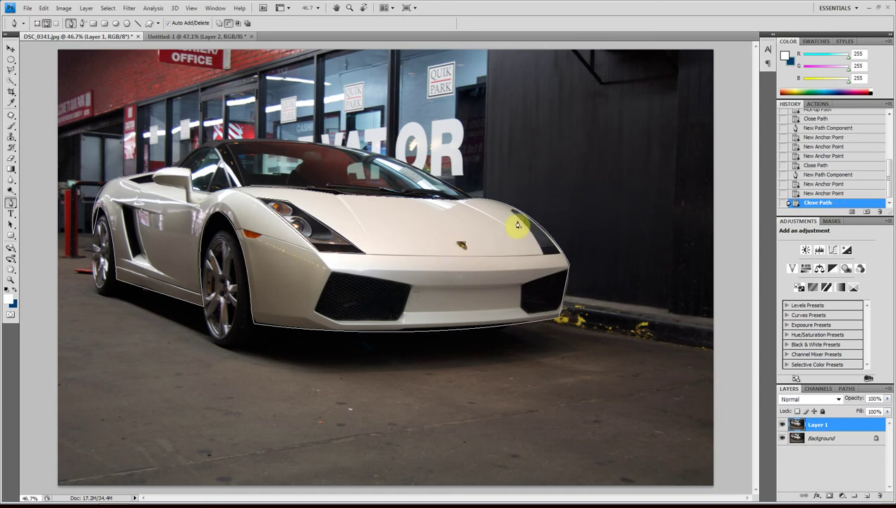
# At 100% zoom, trace a closed path along the hood edge and headlight corner
pyautogui.hotkey('ctrl', 'alt', '0')
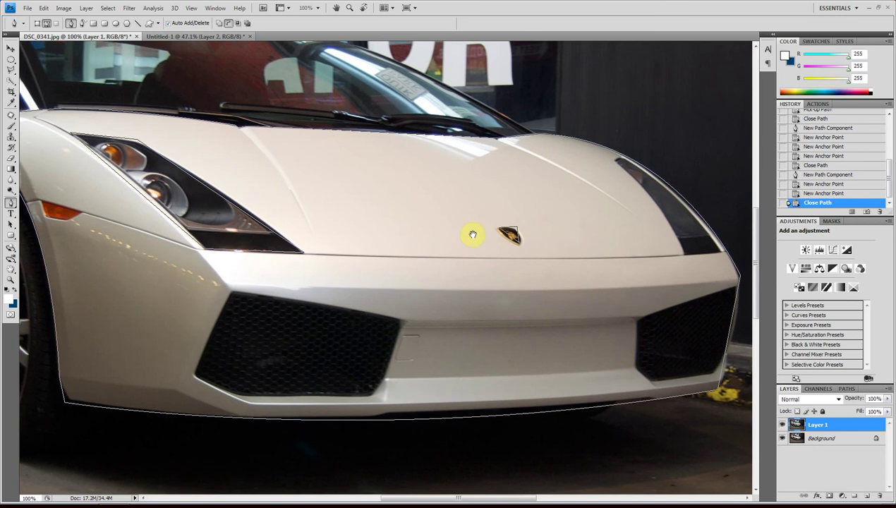
pyautogui.moveTo(522, 218); pyautogui.dragTo(406, 242)
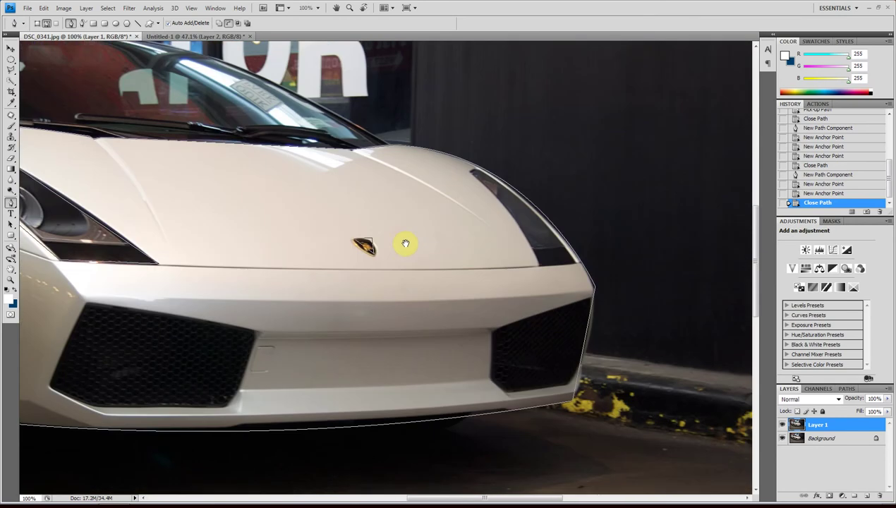
pyautogui.click(462, 171)
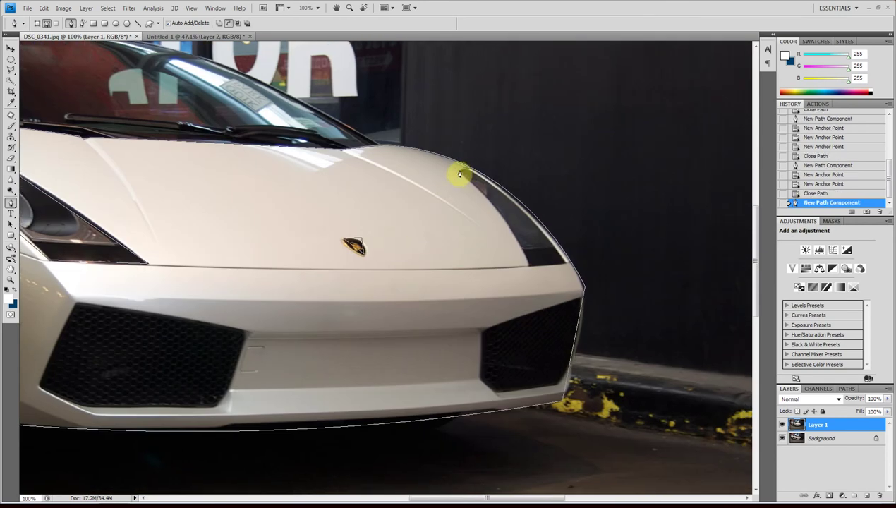
pyautogui.click(459, 174)
pyautogui.moveTo(529, 266); pyautogui.dragTo(542, 312)
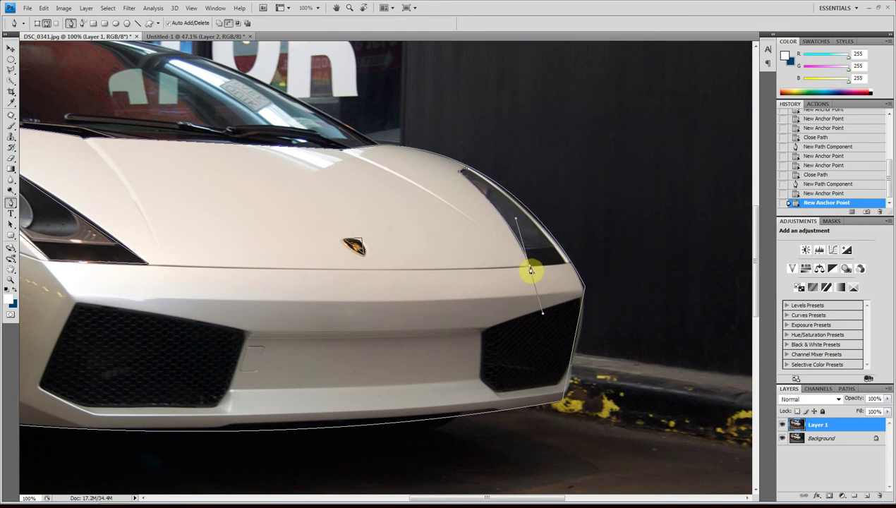
pyautogui.keyDown('alt'); pyautogui.click(530, 269); pyautogui.keyUp('alt')
pyautogui.click(565, 261)
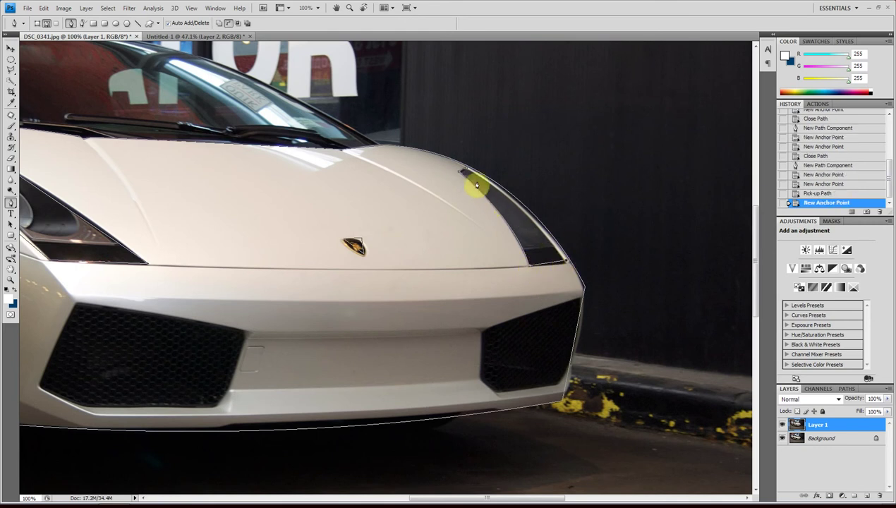
pyautogui.moveTo(469, 173); pyautogui.dragTo(442, 168)
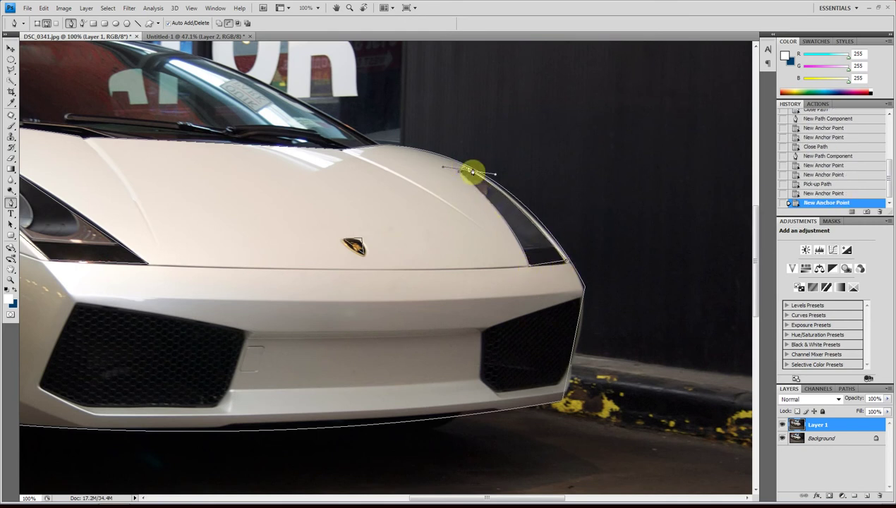
pyautogui.keyDown('alt'); pyautogui.click(469, 173); pyautogui.keyUp('alt')
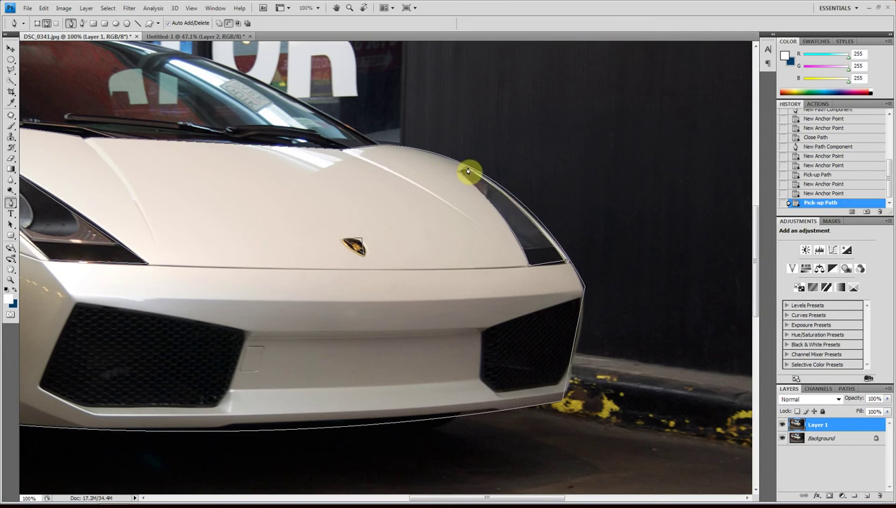
pyautogui.click(531, 262)
pyautogui.moveTo(147, 387); pyautogui.dragTo(343, 287)
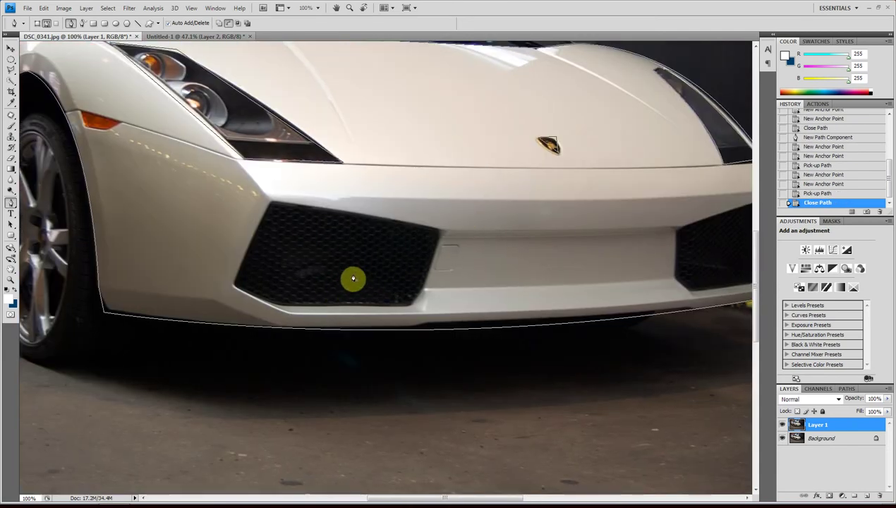
pyautogui.moveTo(640, 254); pyautogui.dragTo(594, 257)
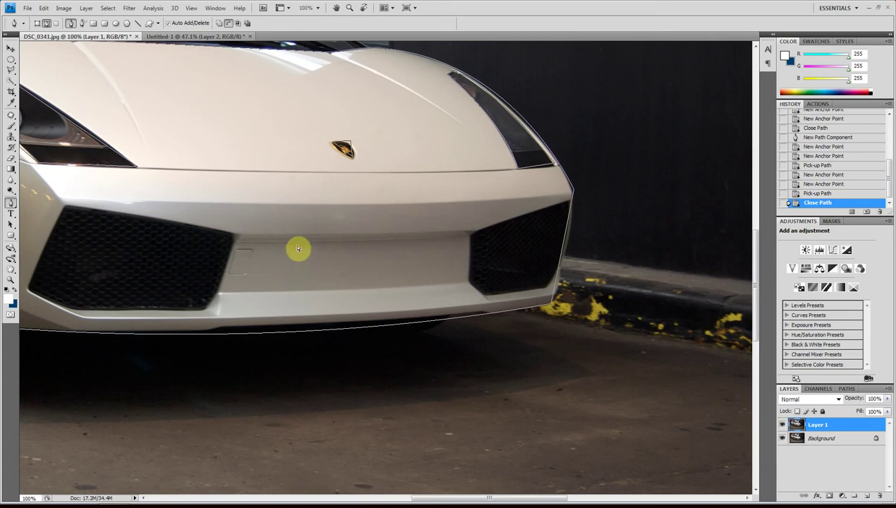
pyautogui.hotkey('ctrl', '-')
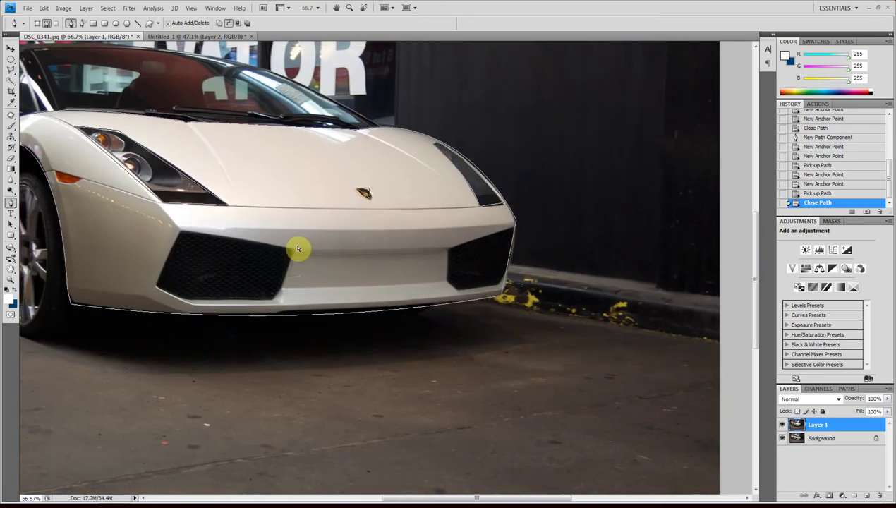
# Trace a small closed path component around the orange side marker above the front wheel
pyautogui.hotkey('ctrl', '0')
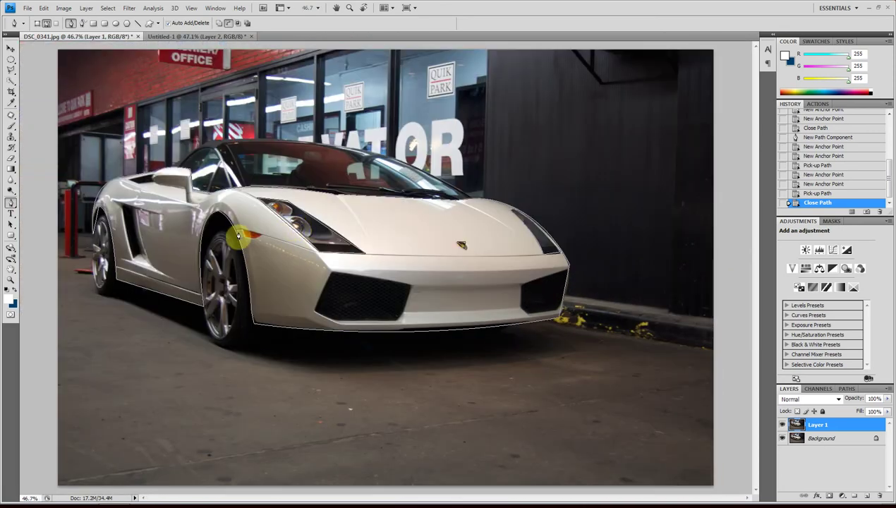
pyautogui.click(242, 234)
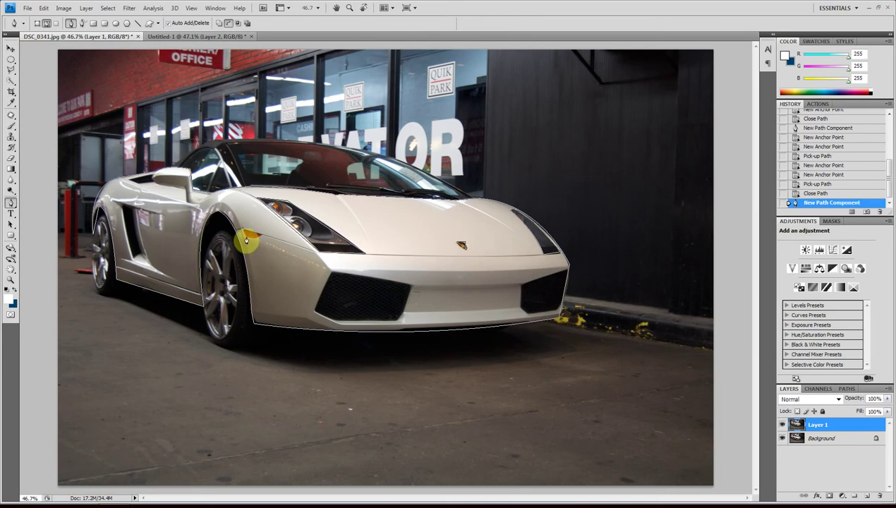
pyautogui.click(244, 240)
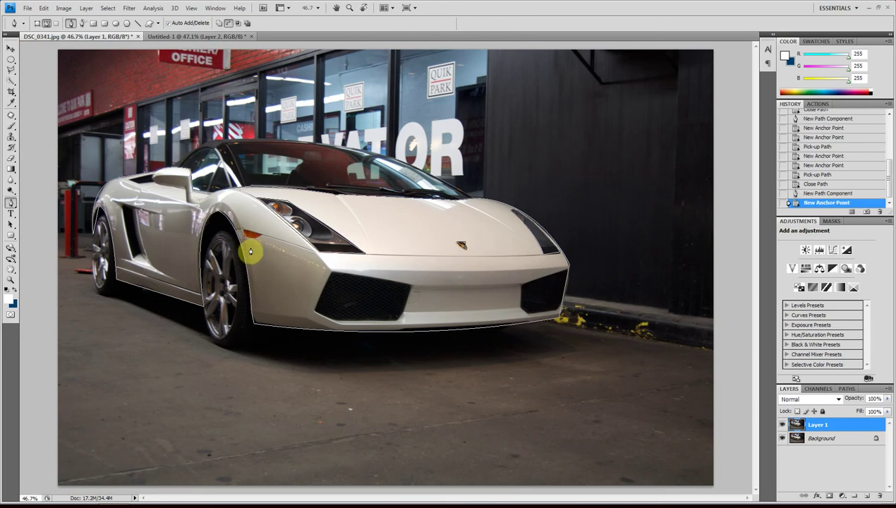
pyautogui.click(249, 250)
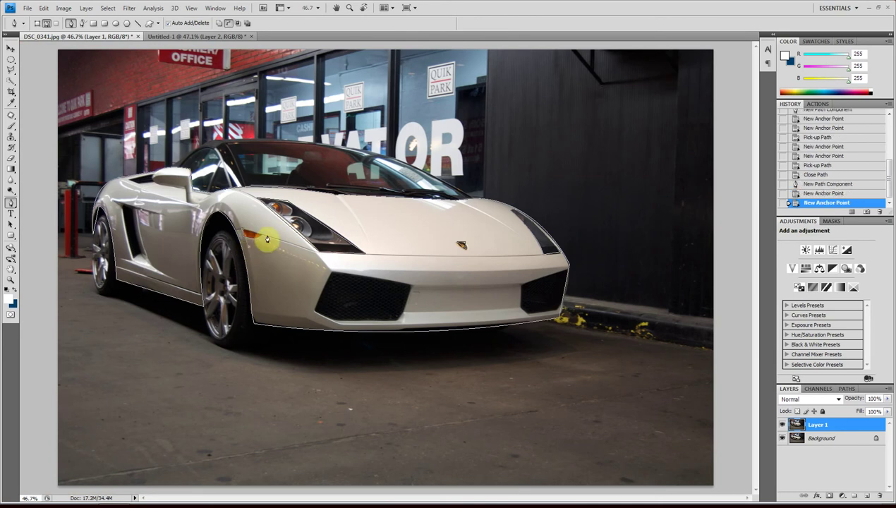
pyautogui.click(264, 238)
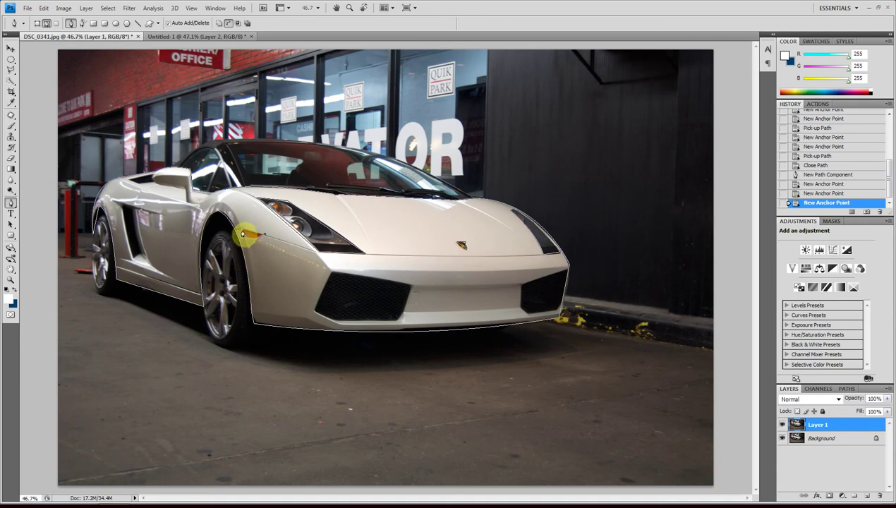
pyautogui.click(244, 234)
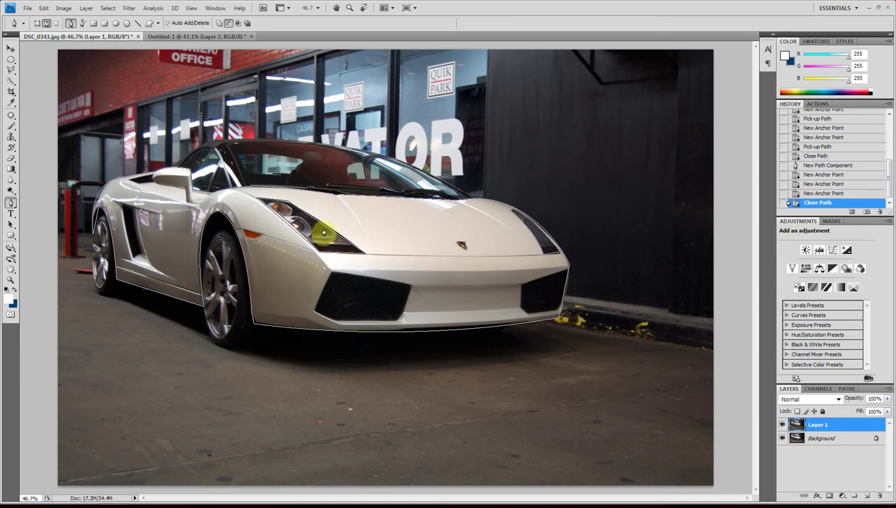
# Convert the work path into a New Selection, keeping the default feather radius
pyautogui.rightClick(410, 234)
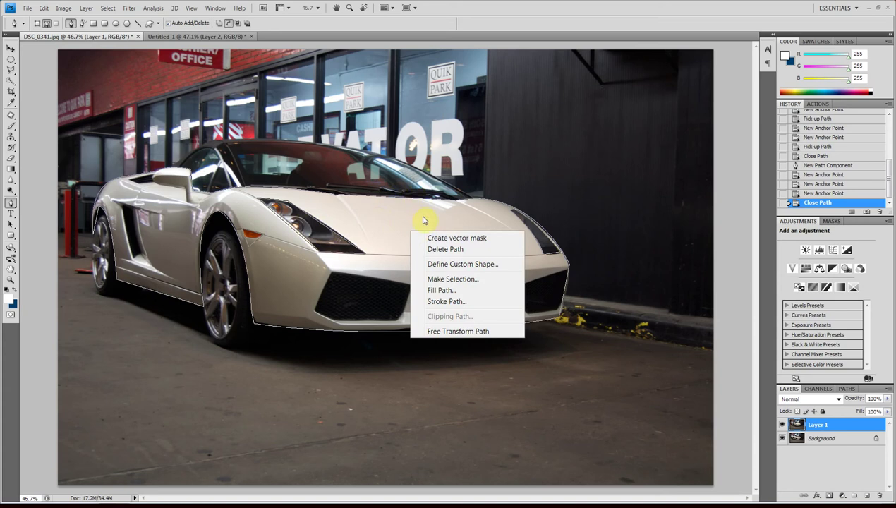
pyautogui.click(462, 282)
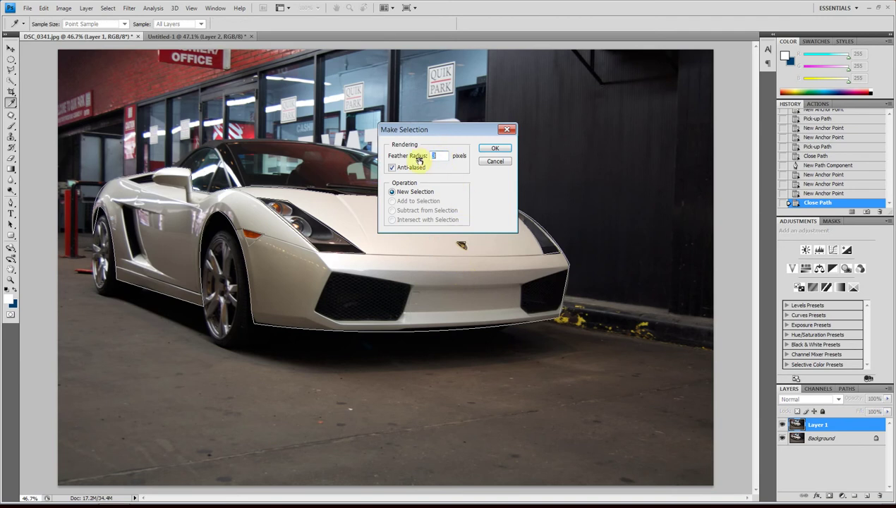
pyautogui.click(496, 150)
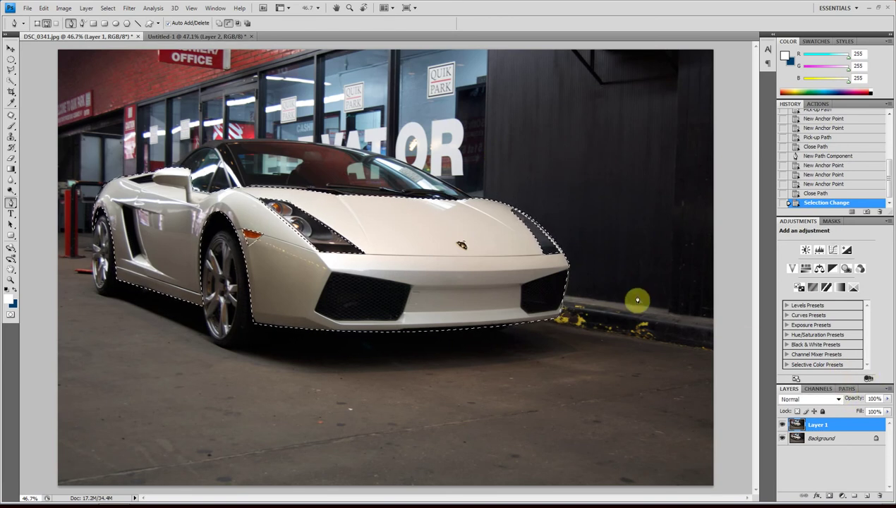
# Create a Hue/Saturation 1 adjustment layer from the Layer menu, masked to the car selection
pyautogui.click(842, 496)
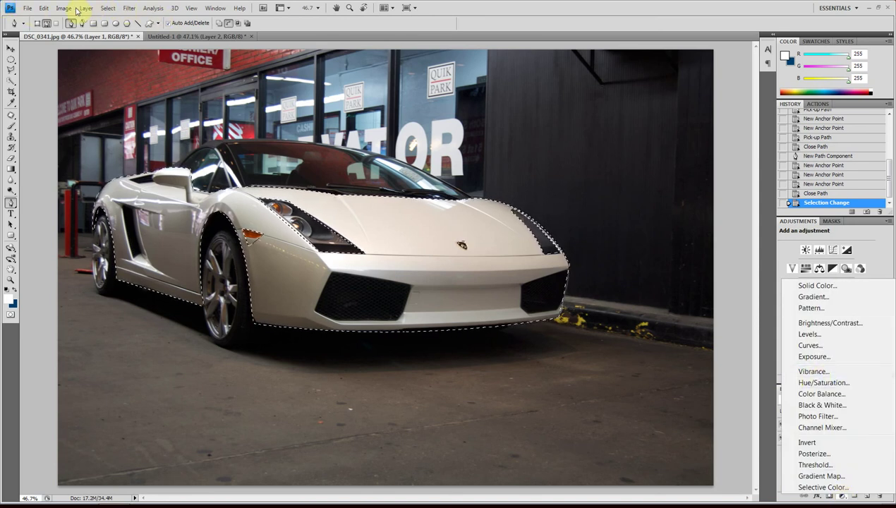
pyautogui.press('Escape')
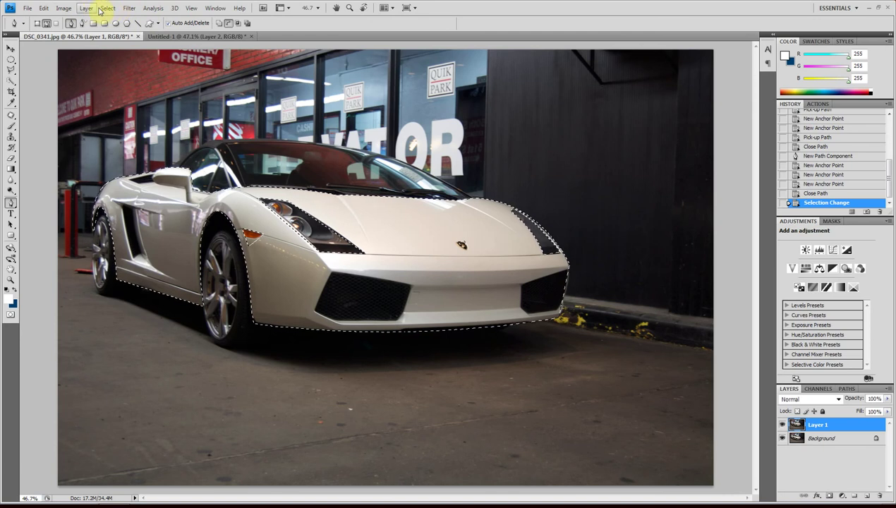
pyautogui.click(87, 9)
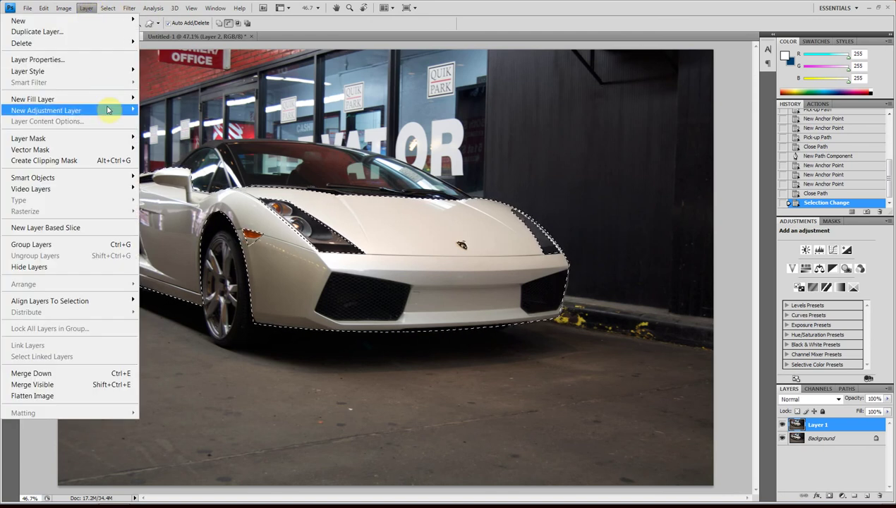
pyautogui.moveTo(46, 110)
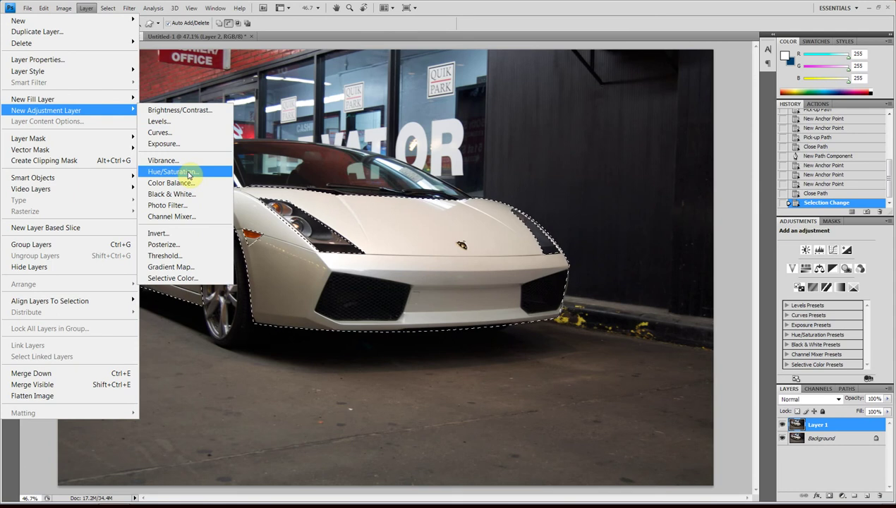
pyautogui.click(189, 172)
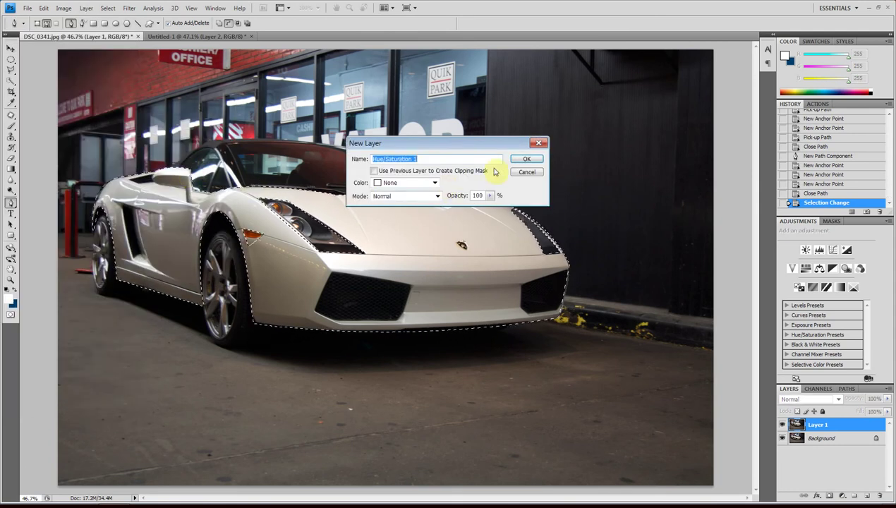
pyautogui.click(525, 160)
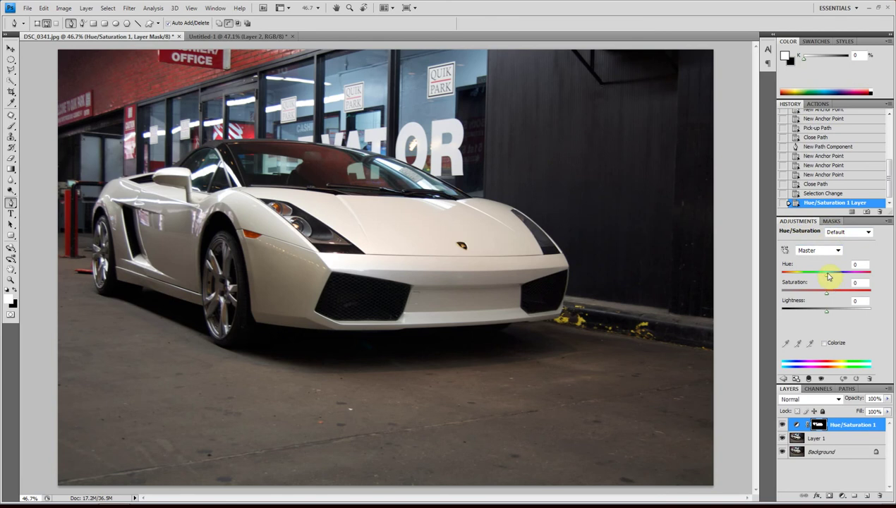
# Try greenish and pinkish hues, then settle the Hue at -4 so the car stays near white
pyautogui.moveTo(826, 279); pyautogui.dragTo(847, 277)
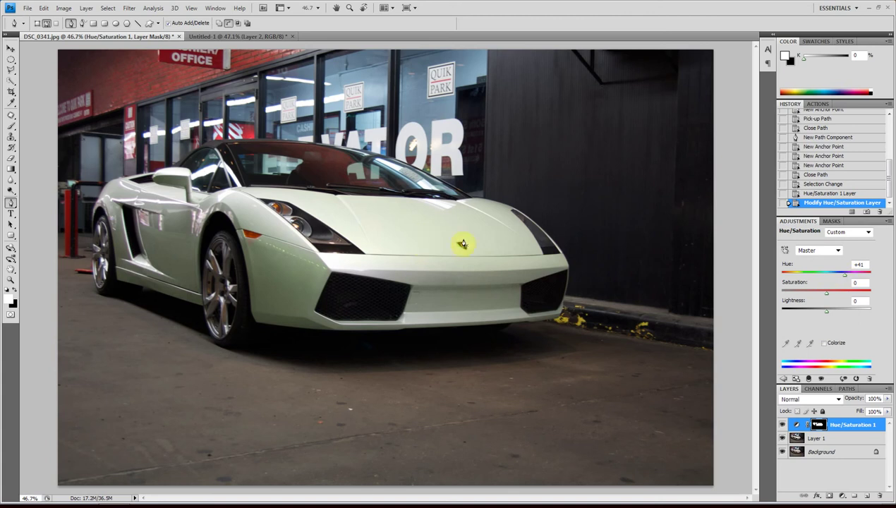
pyautogui.moveTo(845, 275); pyautogui.dragTo(831, 276)
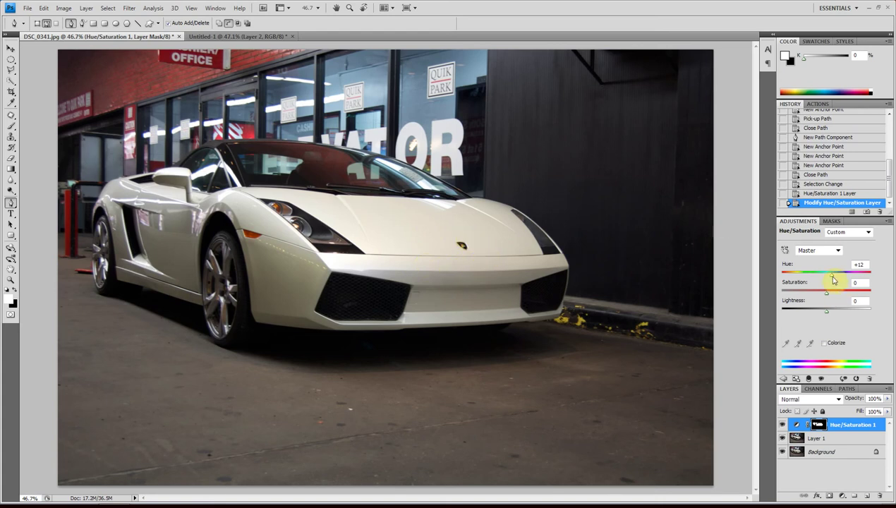
pyautogui.moveTo(833, 276); pyautogui.dragTo(830, 276)
pyautogui.moveTo(830, 277); pyautogui.dragTo(824, 274)
# Enable Colorize and tune the tint to red at Hue 4, Saturation 59, Lightness -38
pyautogui.click(825, 344)
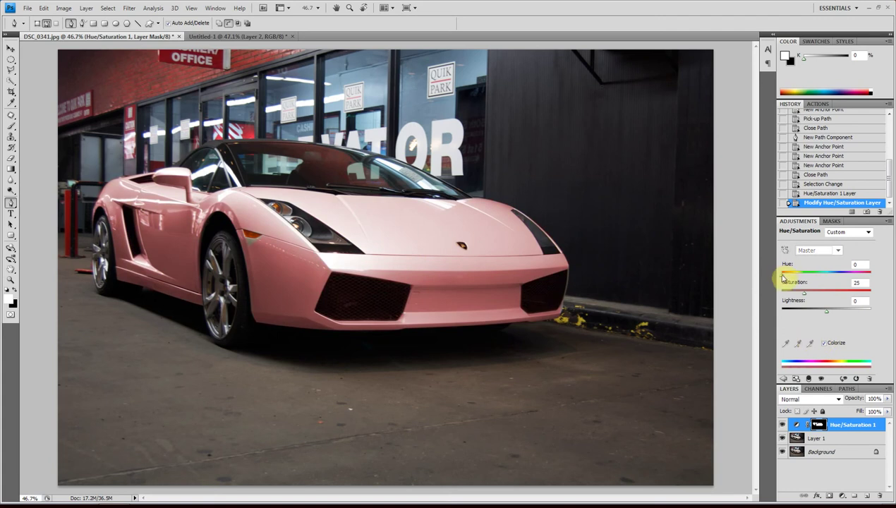
pyautogui.moveTo(783, 275); pyautogui.dragTo(830, 276)
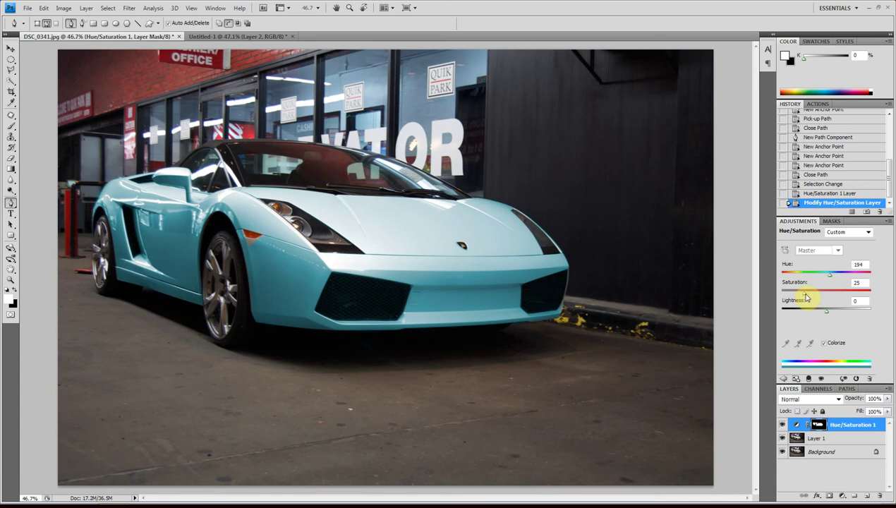
pyautogui.moveTo(810, 298)
pyautogui.mouseDown()
pyautogui.moveTo(845, 298)
pyautogui.moveTo(810, 312)
pyautogui.mouseUp()
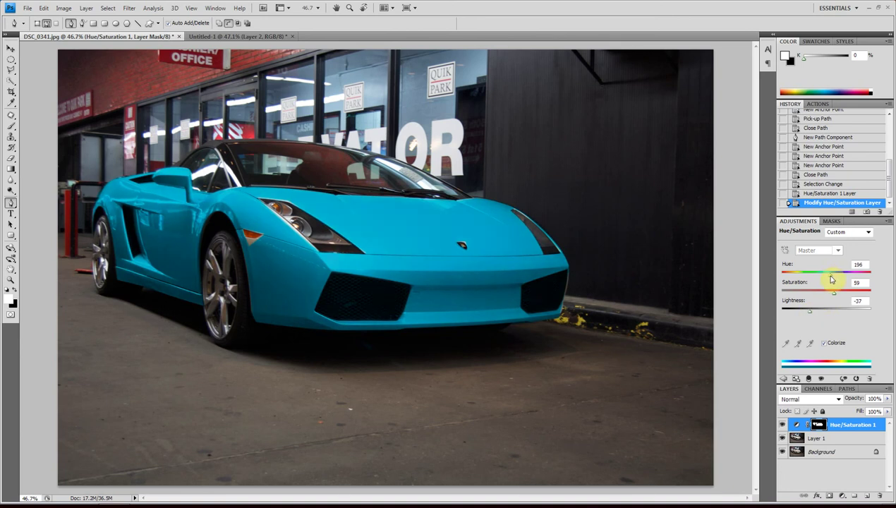
pyautogui.moveTo(833, 277)
pyautogui.mouseDown()
pyautogui.moveTo(843, 278)
pyautogui.moveTo(784, 277)
pyautogui.mouseUp()
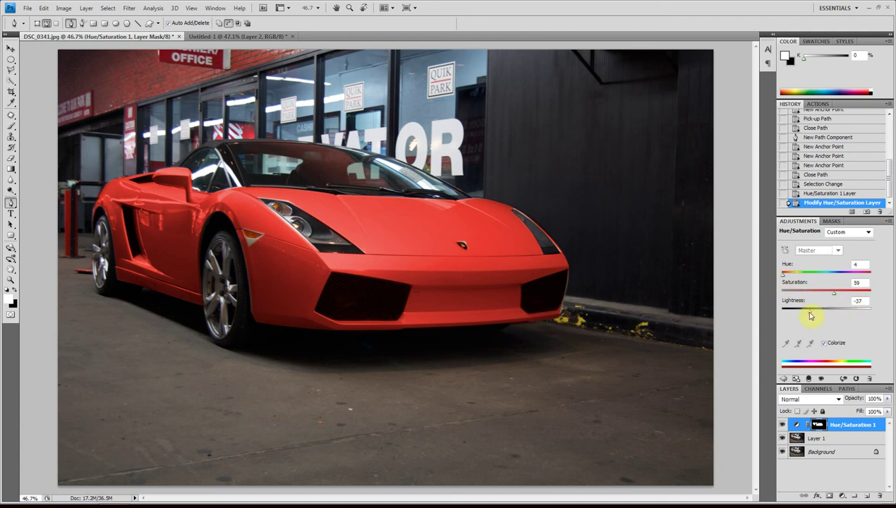
pyautogui.moveTo(809, 315); pyautogui.dragTo(812, 313)
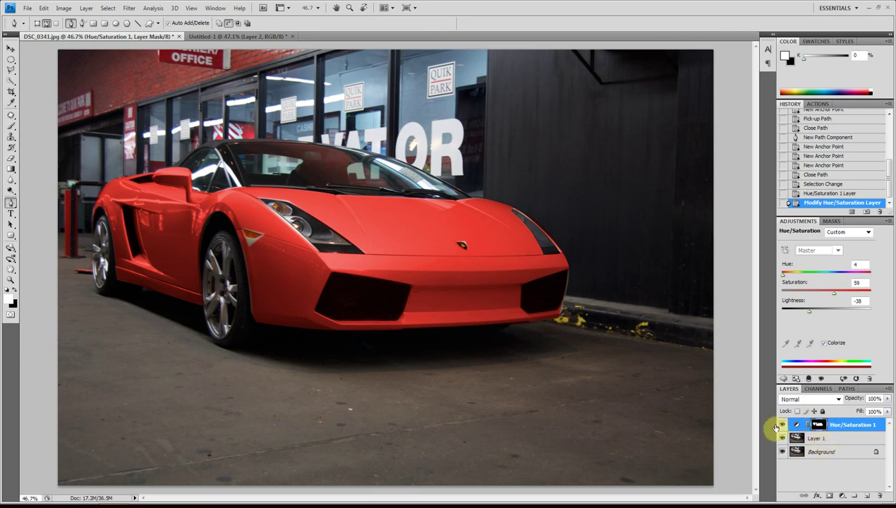
# With the Brush tool, paint the mask along the front wheel arch, left headlight edge and bumper
pyautogui.click(11, 127)
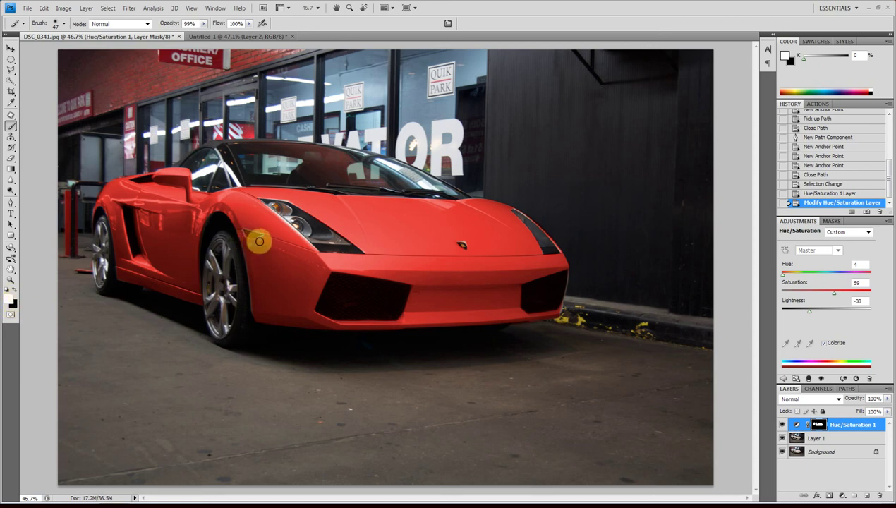
pyautogui.moveTo(260, 232)
pyautogui.mouseDown()
pyautogui.moveTo(258, 248)
pyautogui.moveTo(268, 205)
pyautogui.moveTo(288, 194)
pyautogui.mouseUp()
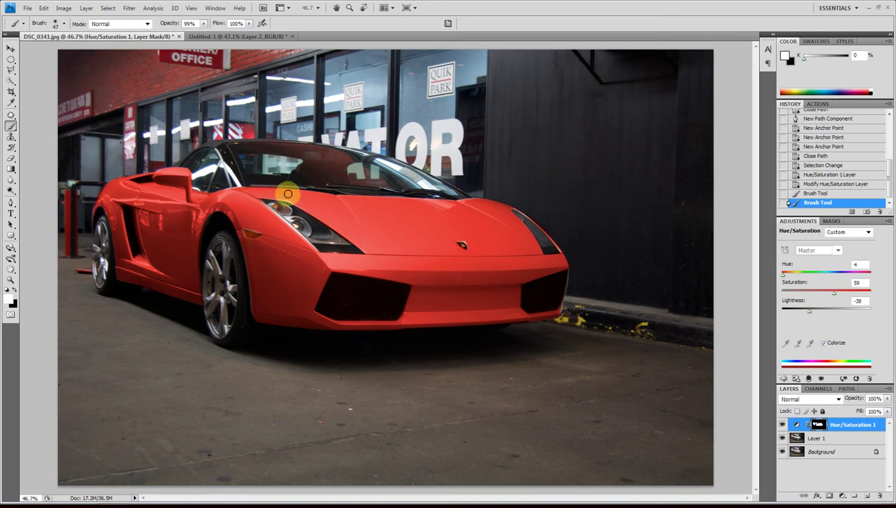
pyautogui.moveTo(290, 199)
pyautogui.mouseDown()
pyautogui.moveTo(268, 214)
pyautogui.moveTo(302, 247)
pyautogui.mouseUp()
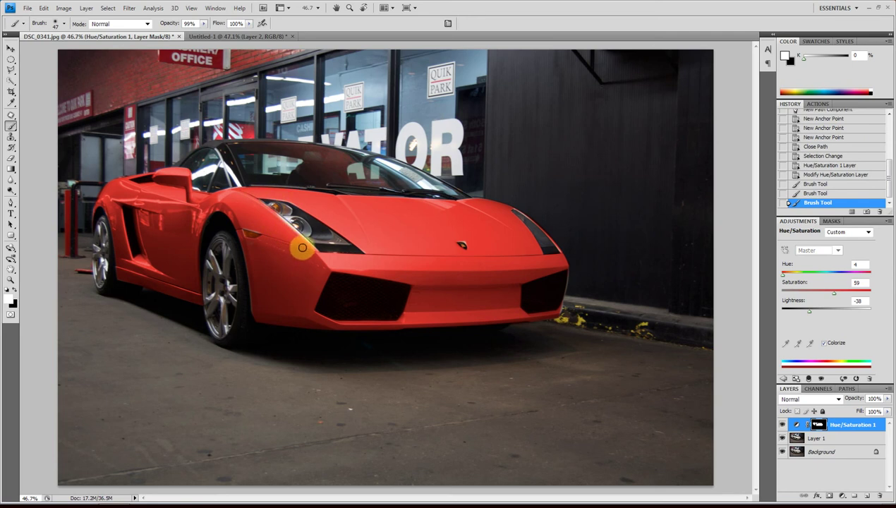
pyautogui.moveTo(302, 247); pyautogui.dragTo(280, 217)
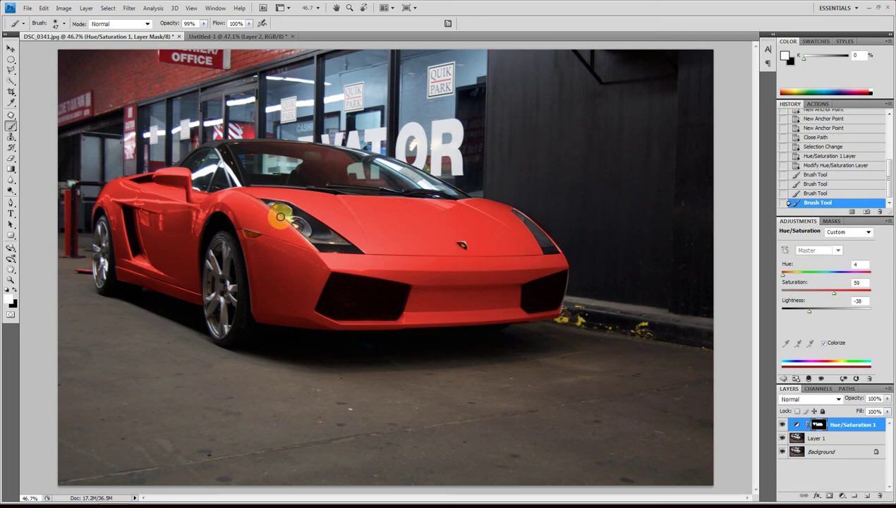
pyautogui.moveTo(274, 266); pyautogui.dragTo(280, 259)
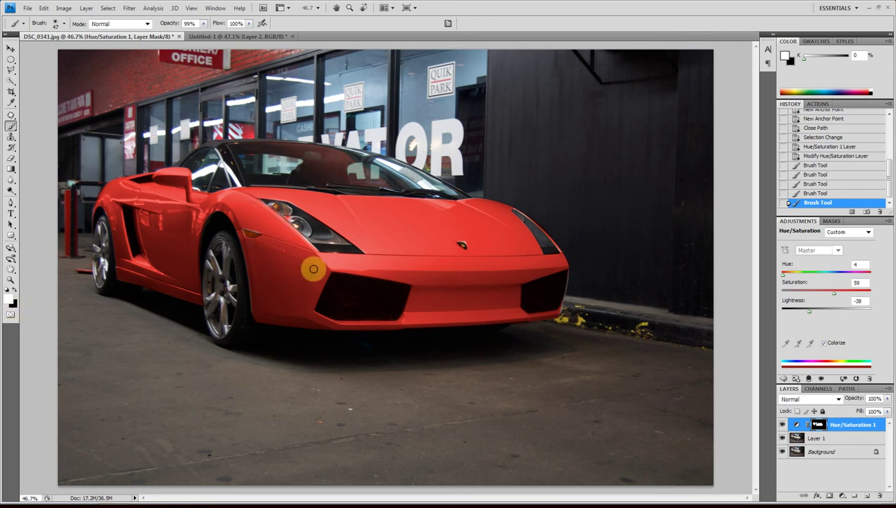
# Mask the left headlight back to its original colour, then swap the brush colour to white
pyautogui.moveTo(313, 269); pyautogui.dragTo(297, 234)
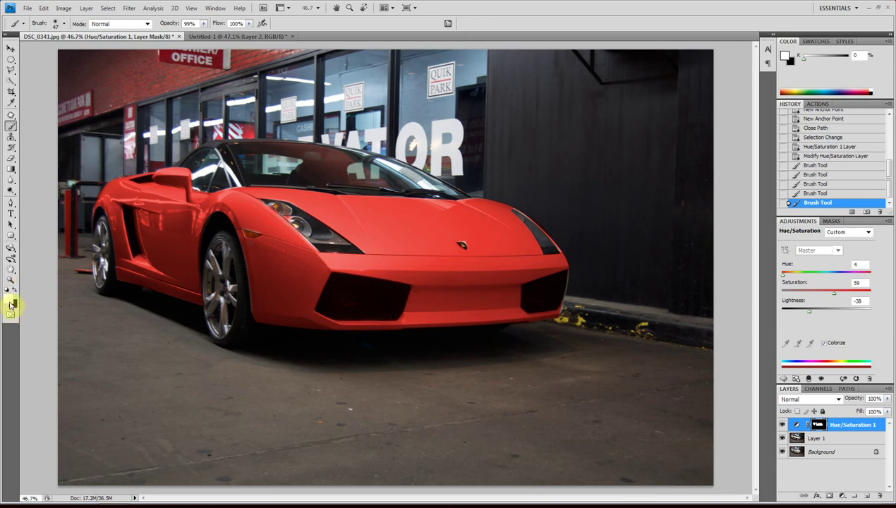
pyautogui.click(300, 226)
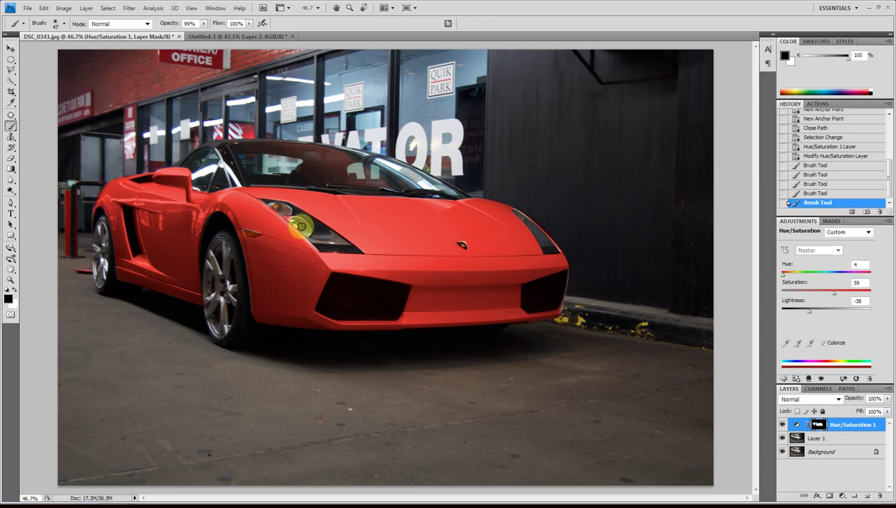
pyautogui.moveTo(301, 225); pyautogui.dragTo(289, 217)
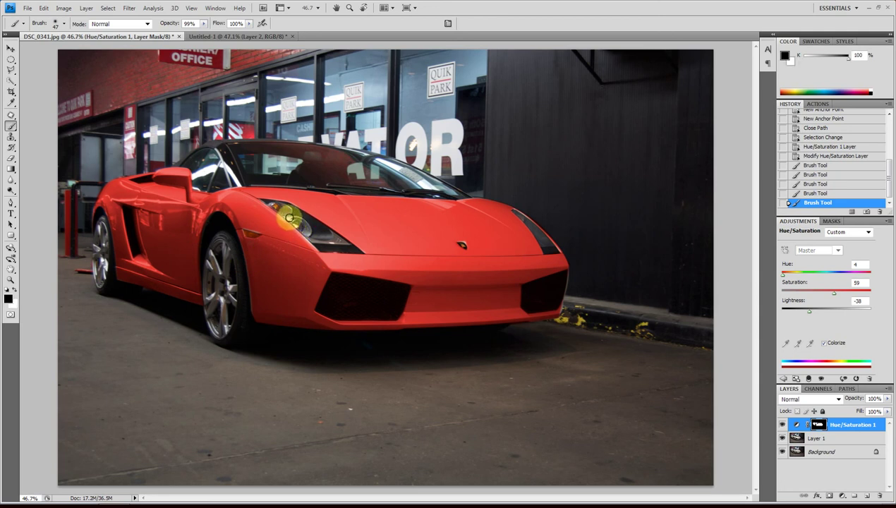
pyautogui.moveTo(289, 217); pyautogui.dragTo(288, 210)
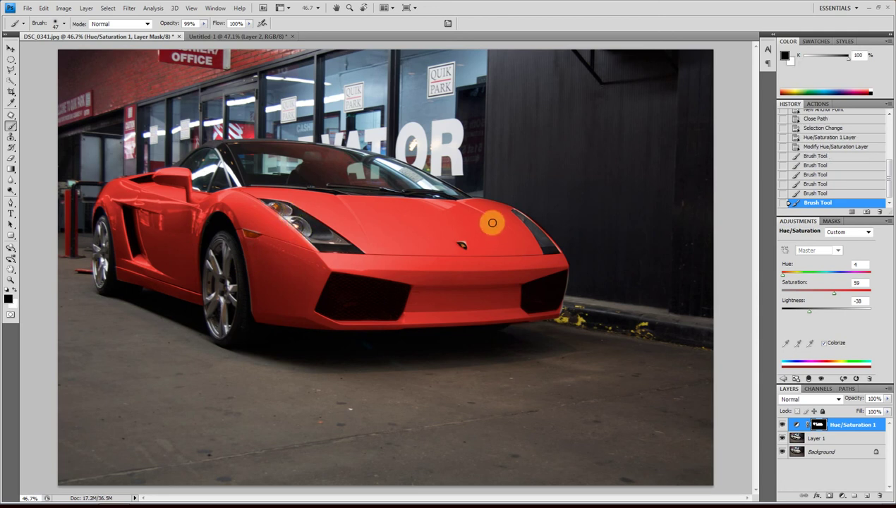
pyautogui.press('x')
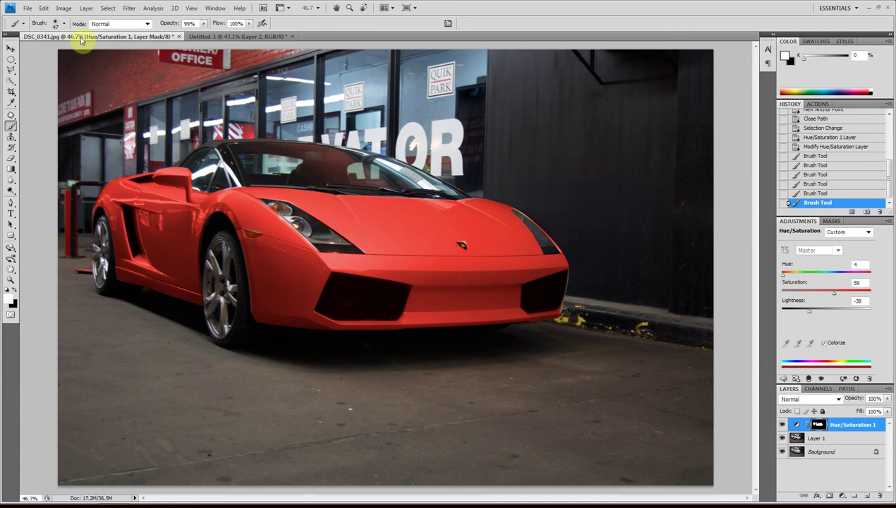
# Switch to a 13 px brush and zoom to 100% on the car's front badge
pyautogui.click(65, 25)
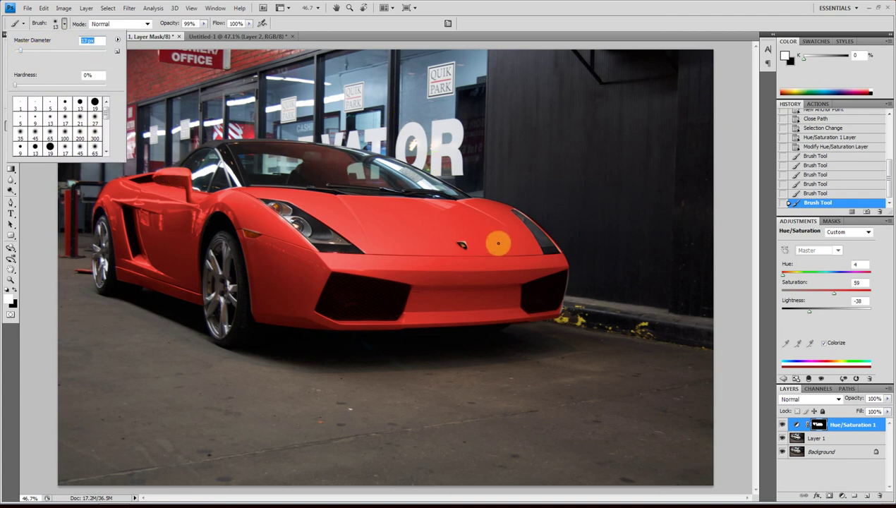
pyautogui.click(520, 212)
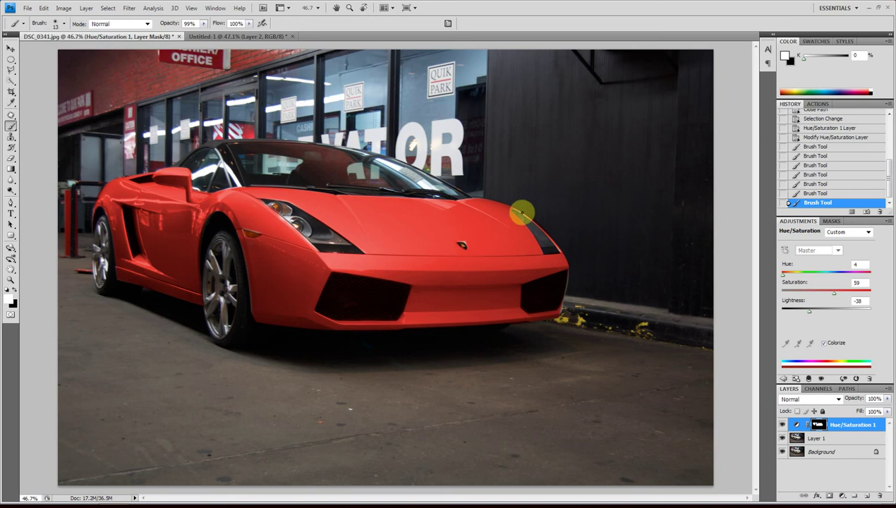
pyautogui.hotkey('ctrl', '+')
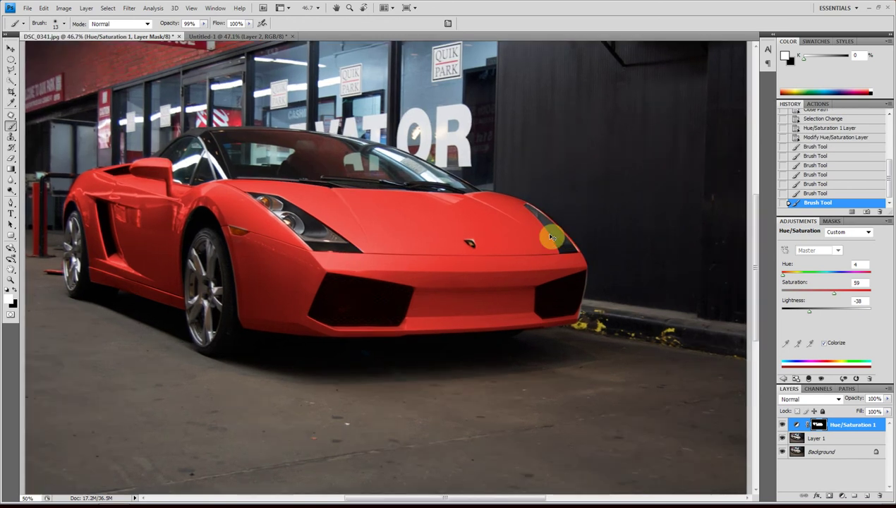
pyautogui.hotkey('ctrl', '+')
pyautogui.hotkey('ctrl', '+')
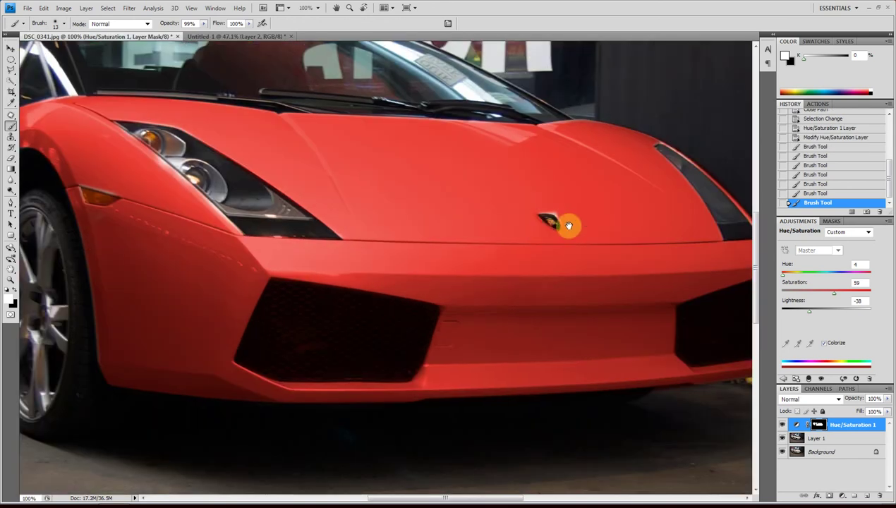
pyautogui.moveTo(568, 226); pyautogui.dragTo(438, 291)
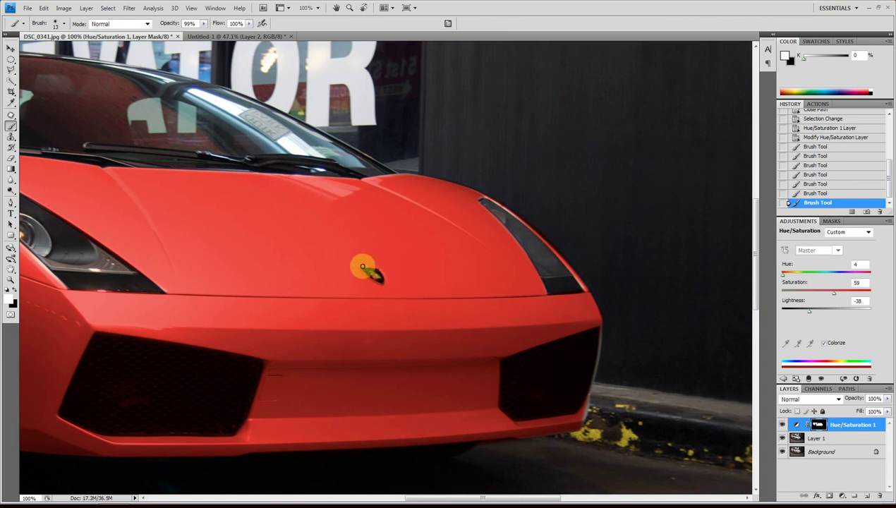
# Paint the mask around the badge, right headlight and bumper edge, then fit the whole photo on screen
pyautogui.moveTo(379, 269); pyautogui.dragTo(378, 270)
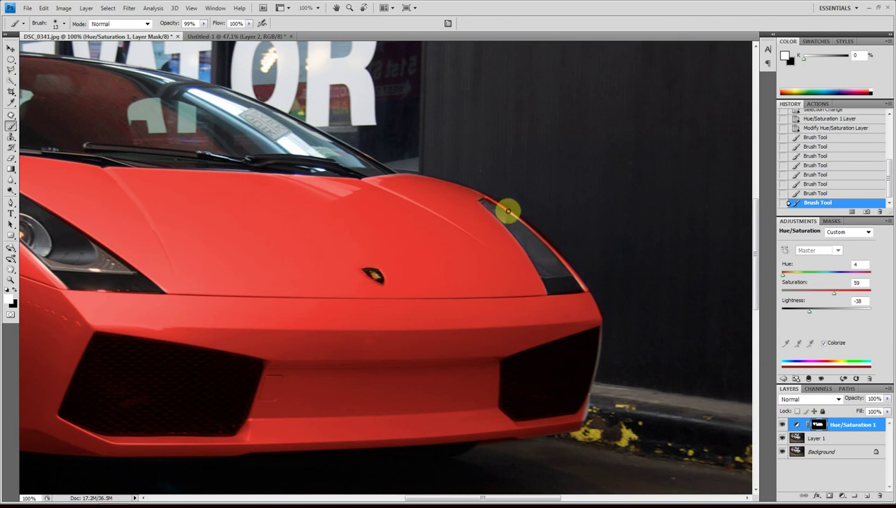
pyautogui.moveTo(515, 223); pyautogui.dragTo(578, 242)
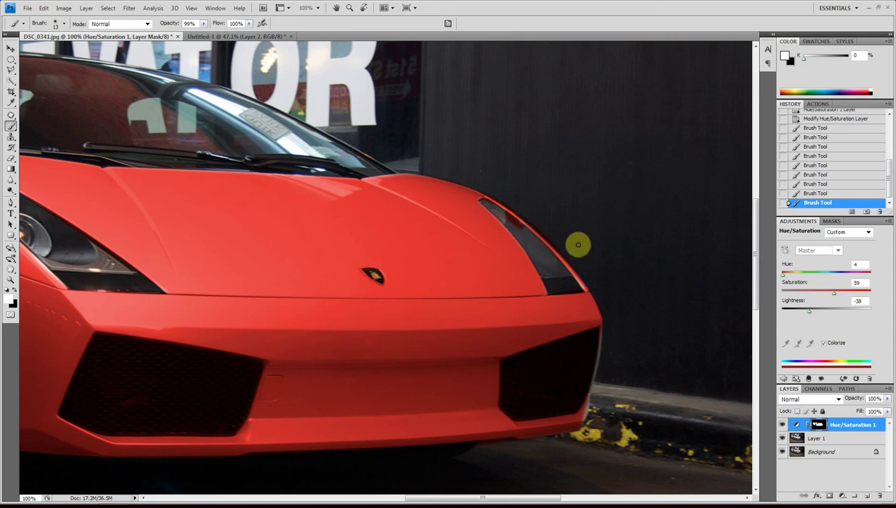
pyautogui.press('x')
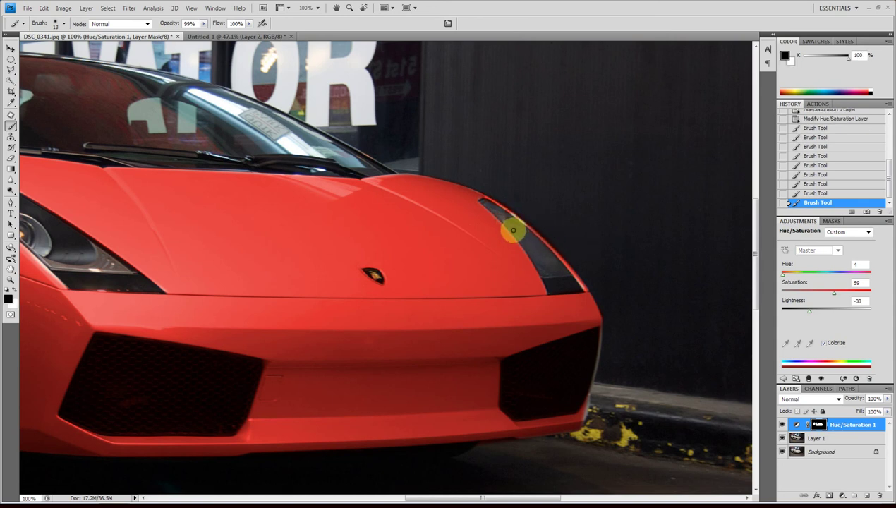
pyautogui.press('x')
pyautogui.moveTo(506, 215); pyautogui.dragTo(516, 214)
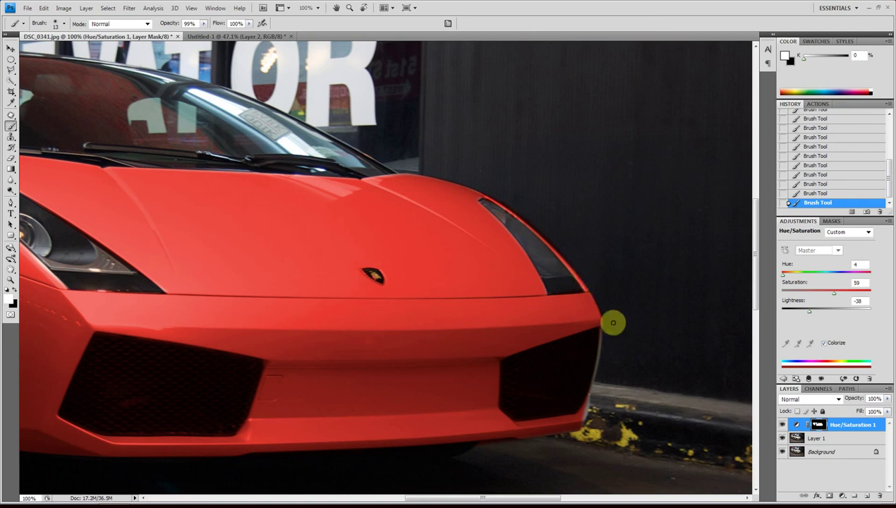
pyautogui.moveTo(602, 335); pyautogui.dragTo(584, 416)
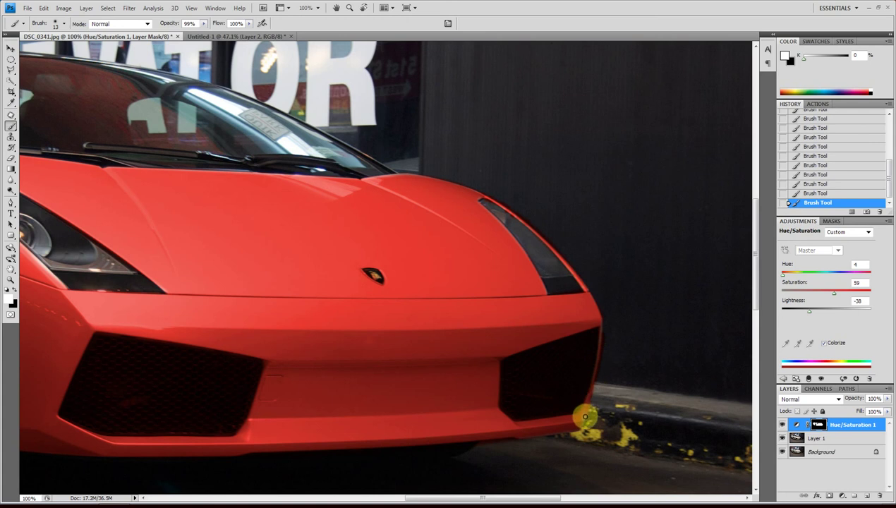
pyautogui.hotkey('ctrl', '-')
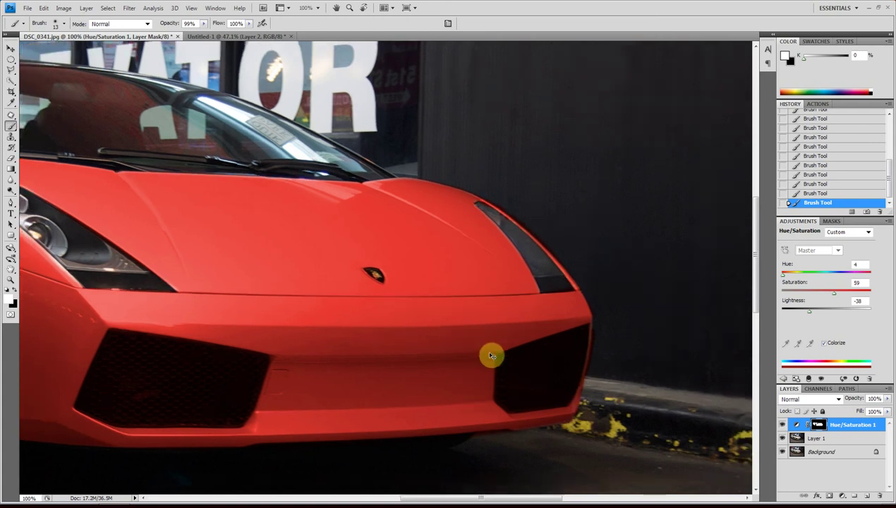
pyautogui.hotkey('ctrl', '-')
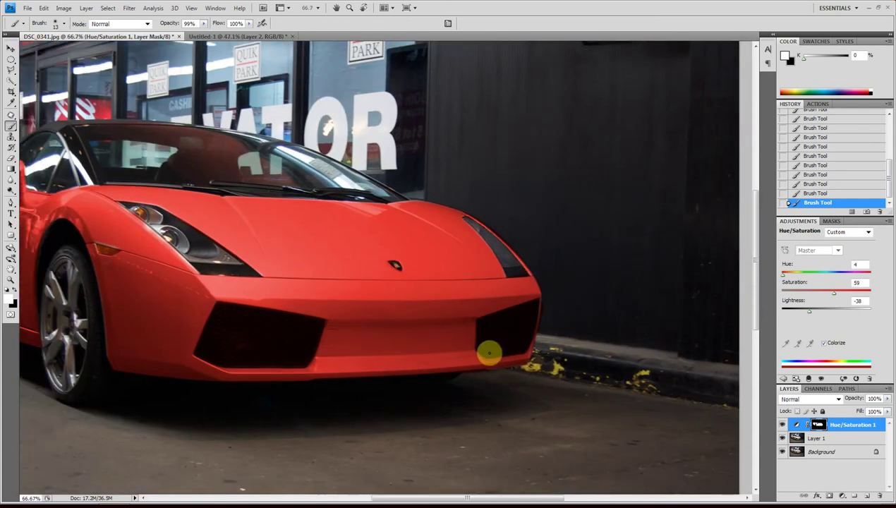
pyautogui.hotkey('ctrl', '0')
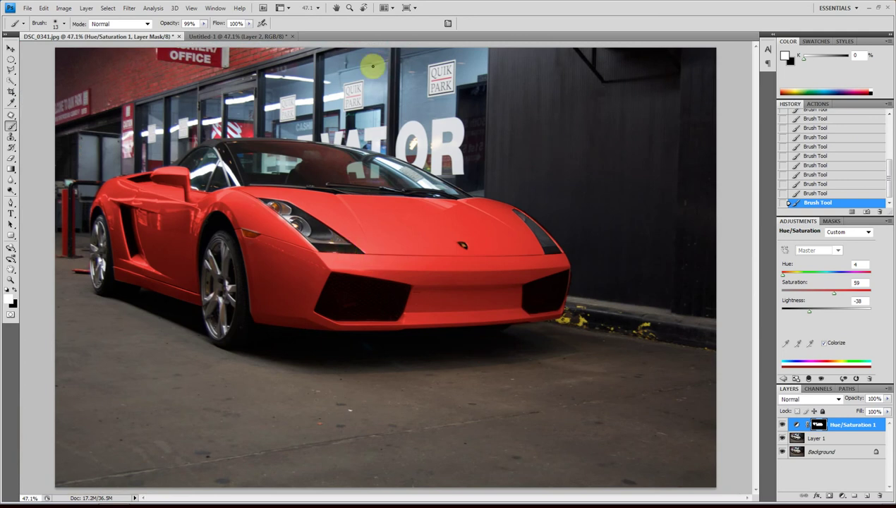